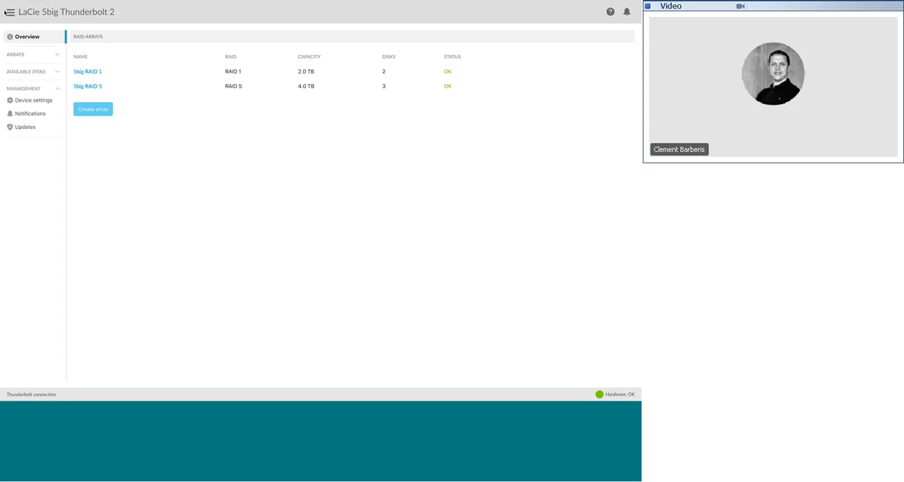
Rescan for connected devices and review the device list with the mute and shutdown options of the LaCie 5big Thunderbolt 2
click(10, 12)
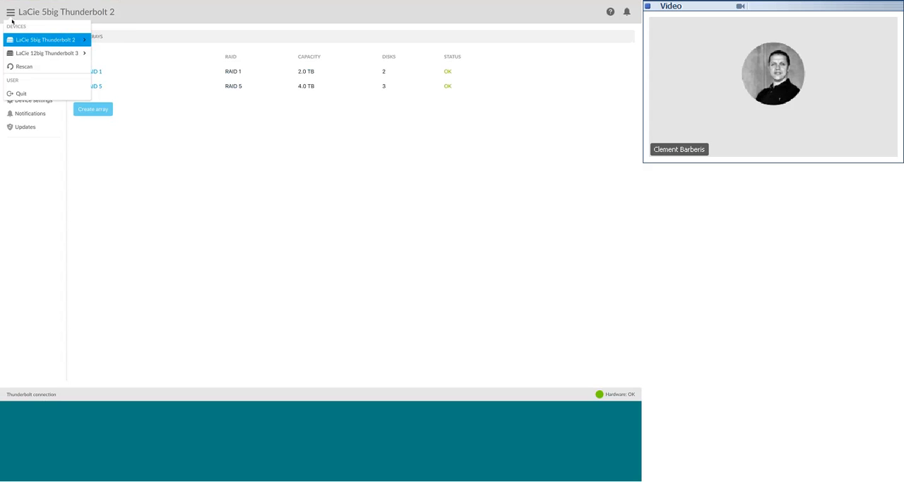
mouse_move(18, 40)
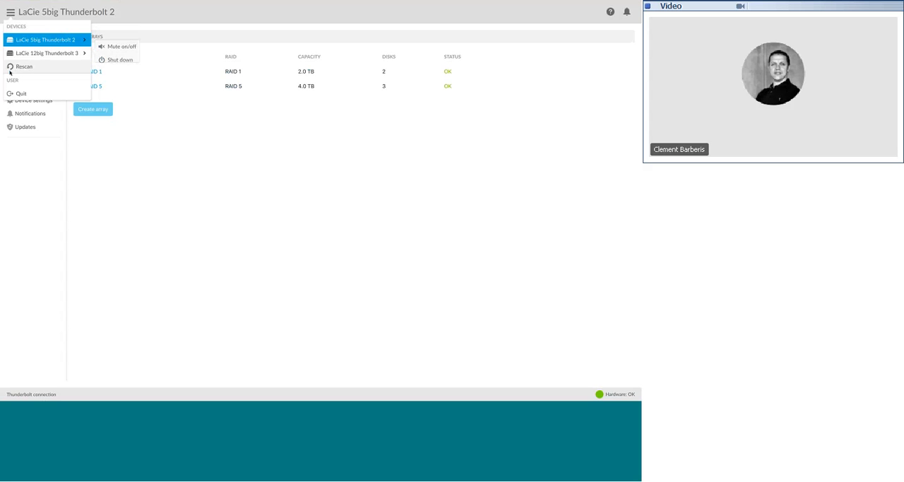
click(10, 69)
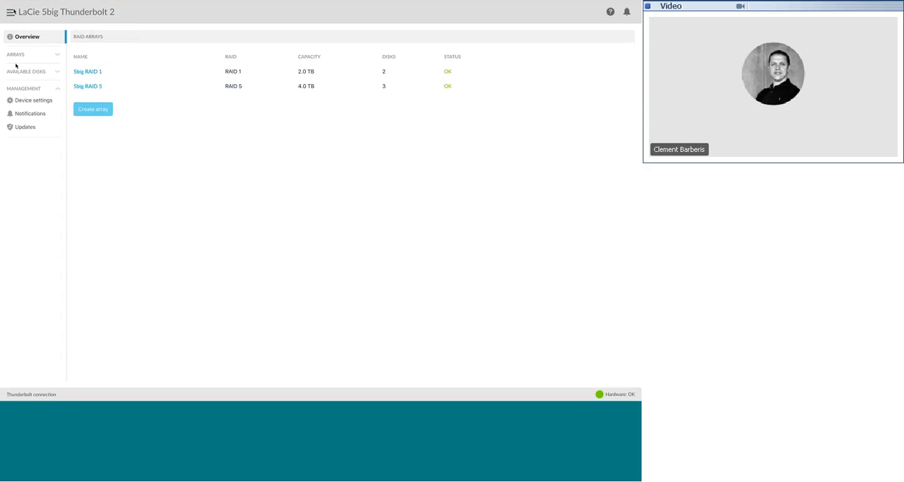
click(11, 12)
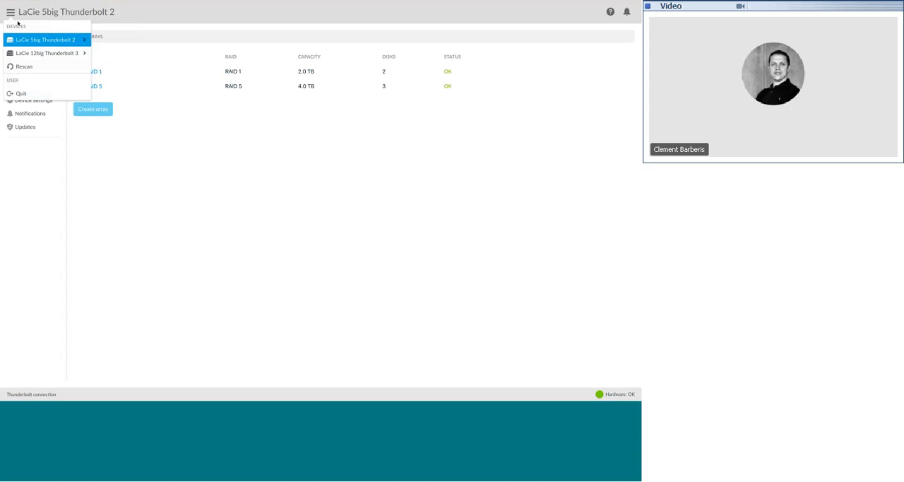
mouse_move(20, 41)
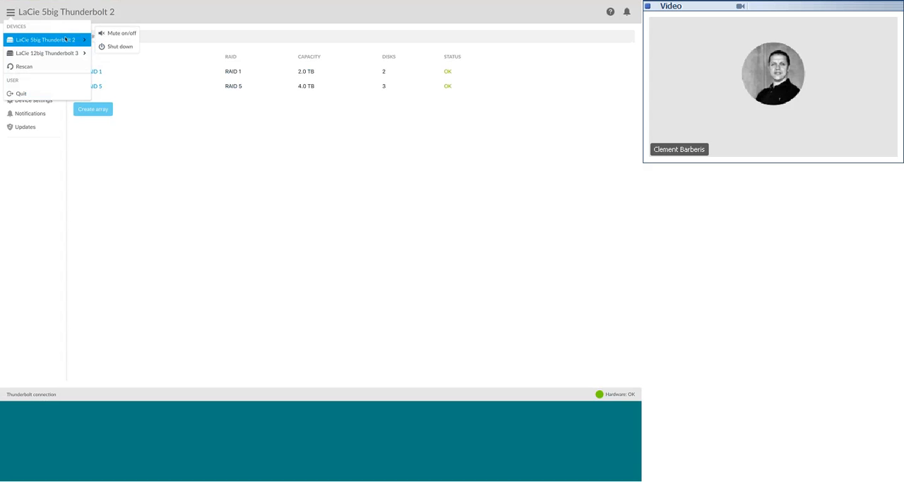
mouse_move(50, 54)
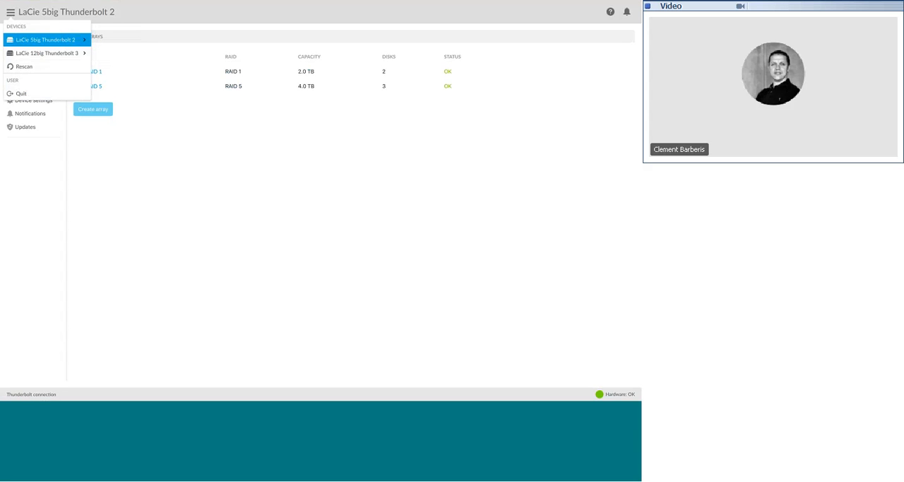
click(46, 15)
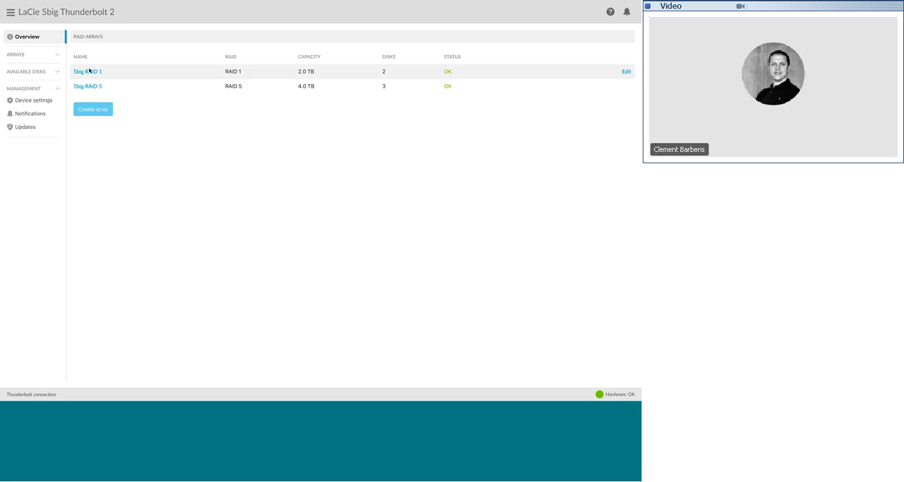
Review the array details of 5big RAID 1 and the disks of 5big RAID 5
click(89, 71)
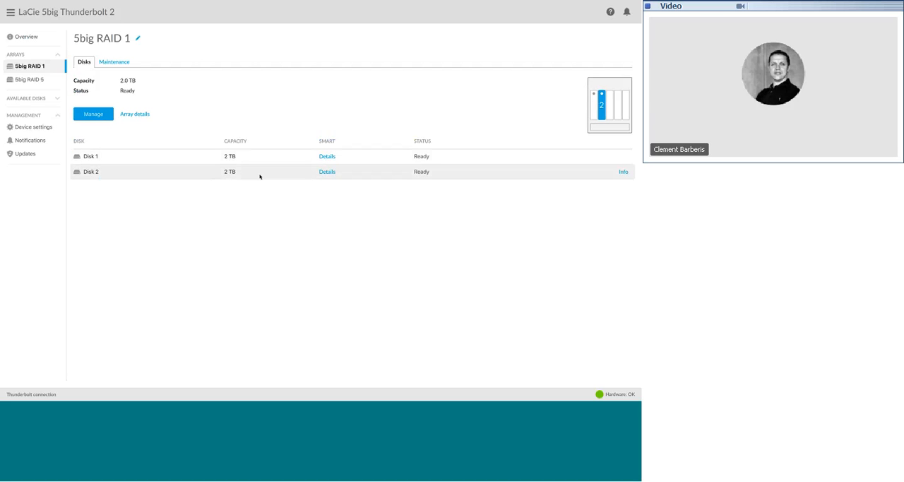
click(135, 115)
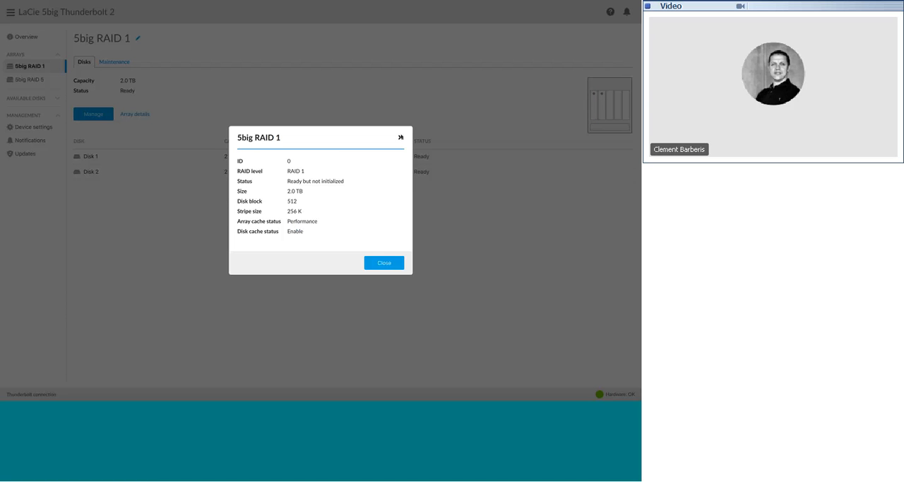
click(400, 137)
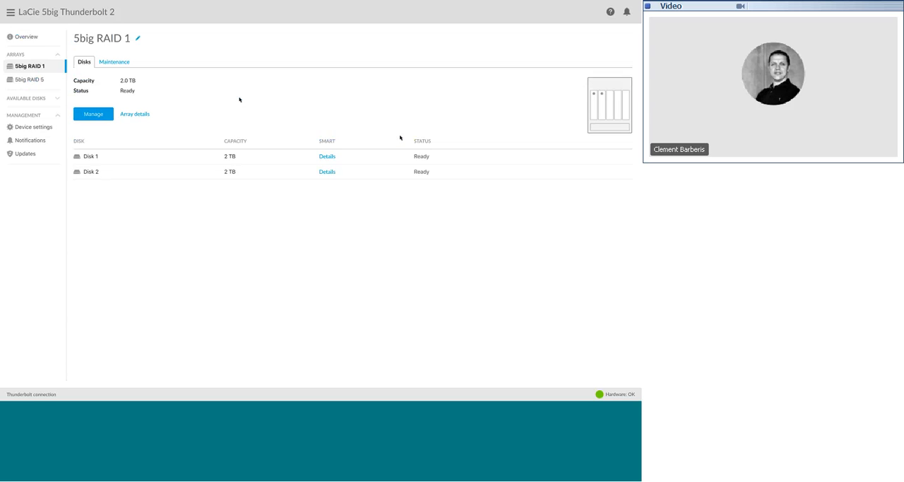
click(30, 80)
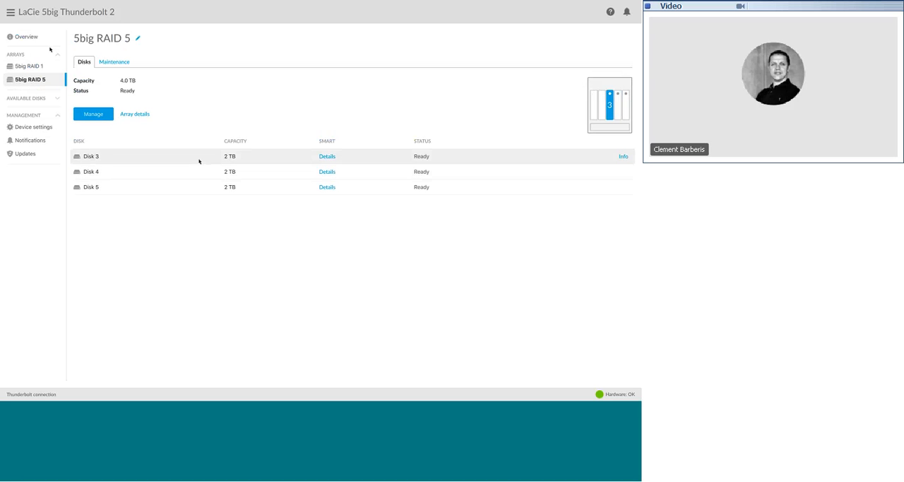
Switch to the LaCie 12big Thunderbolt 3 device and delete its 12big RAID 5 array
click(10, 12)
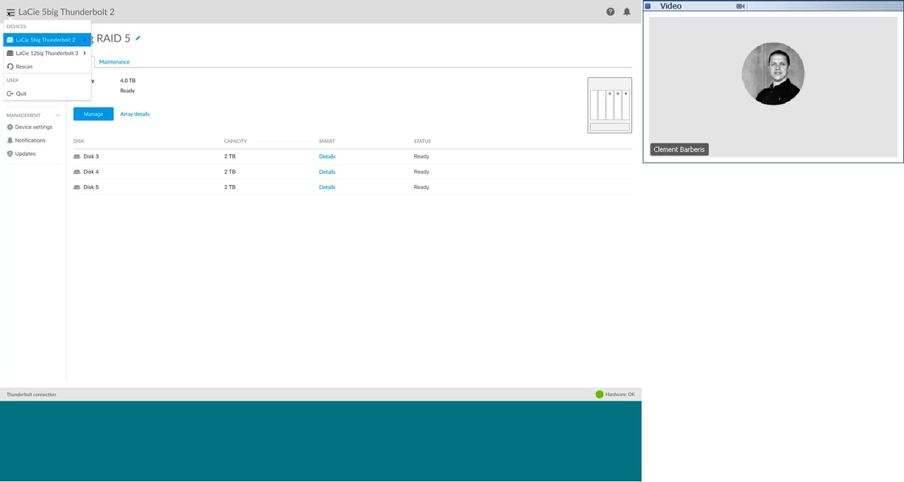
click(24, 53)
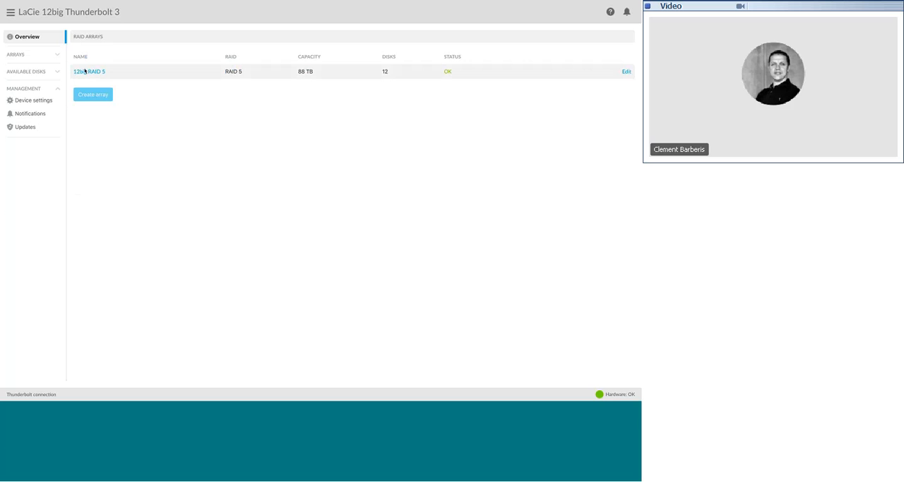
click(84, 71)
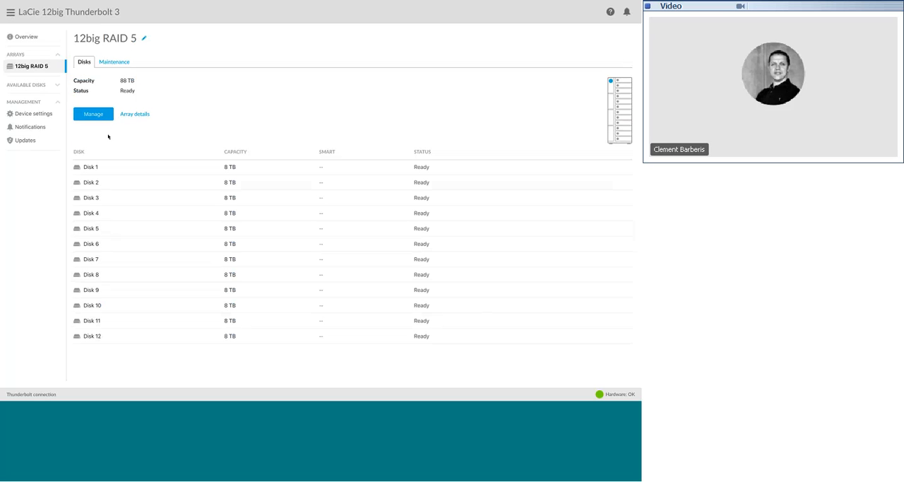
click(89, 114)
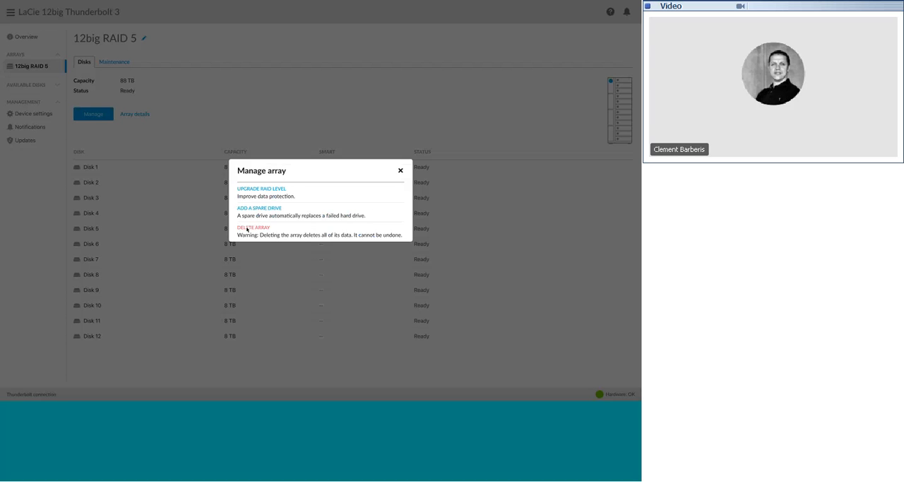
click(247, 228)
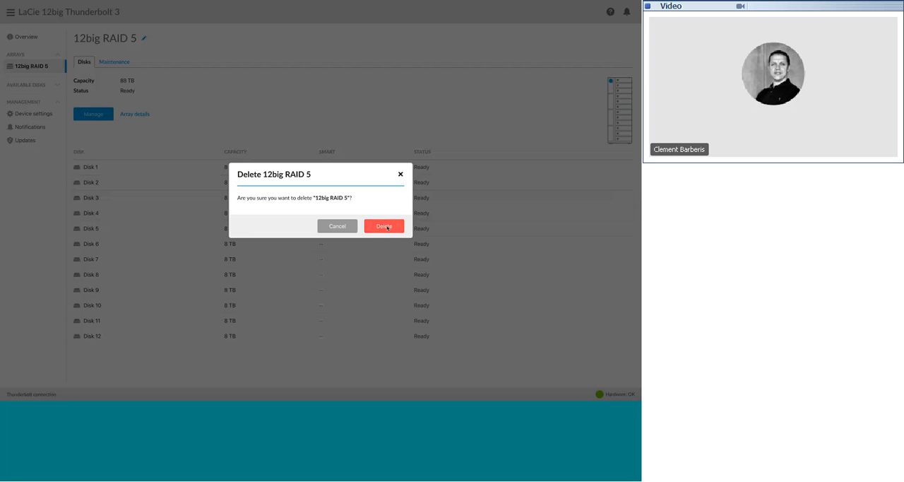
click(387, 227)
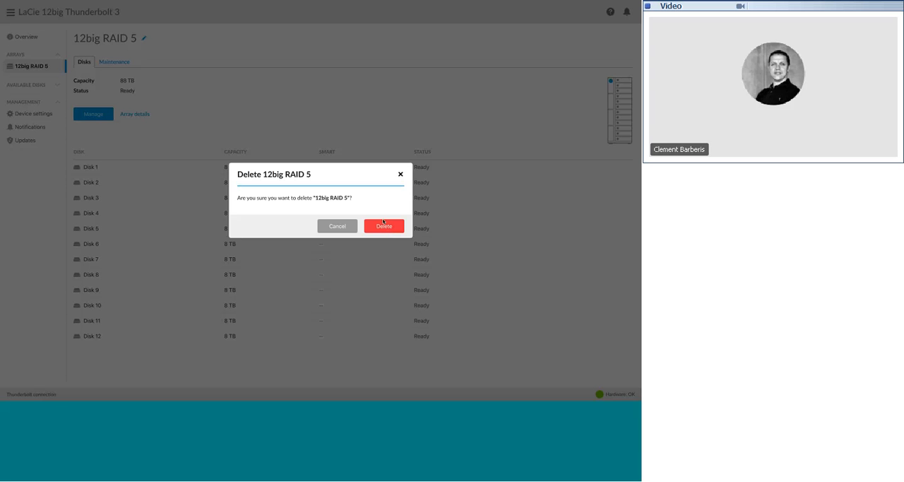
click(384, 224)
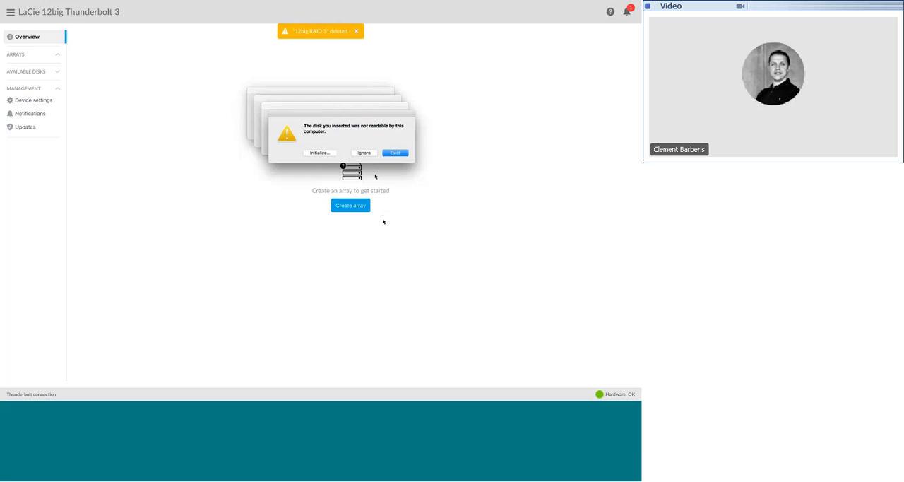
Ignore all the unreadable-disk alerts stacked over the empty array overview
click(370, 162)
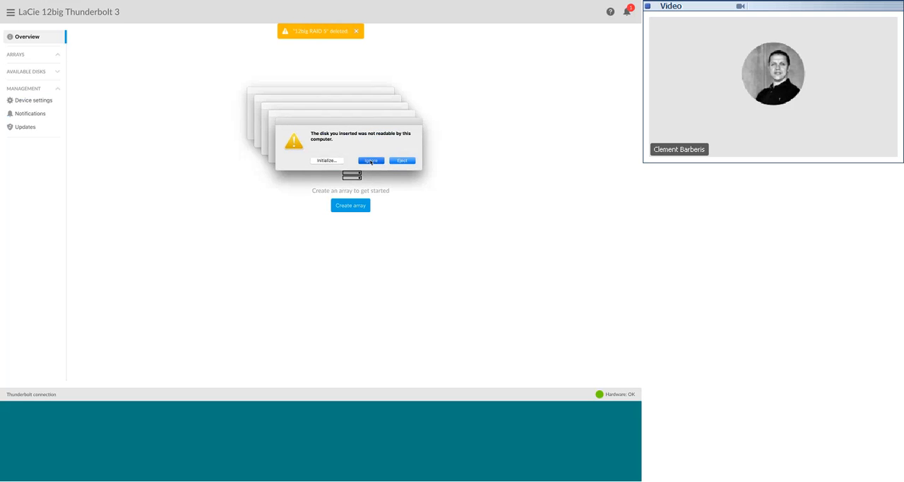
click(363, 152)
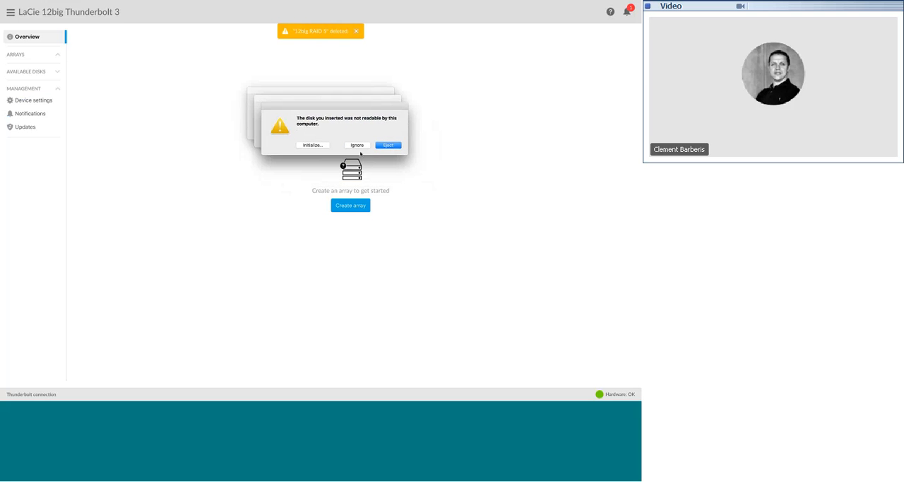
click(357, 146)
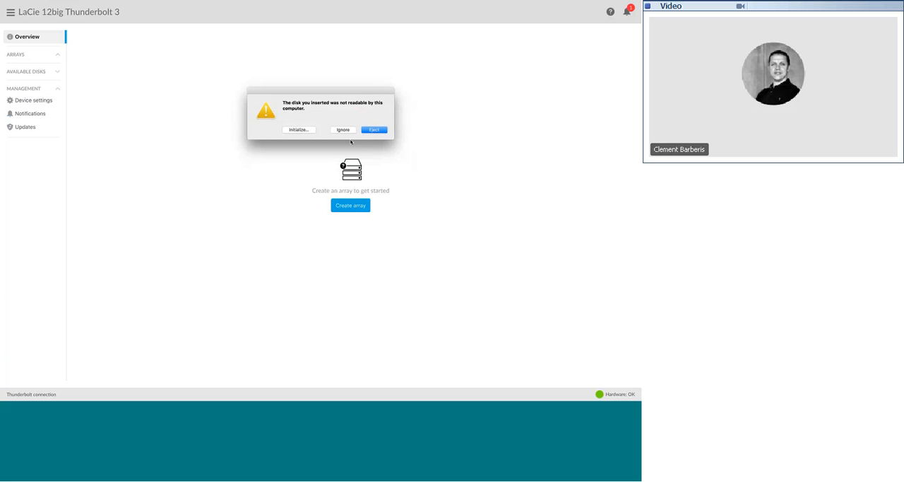
click(349, 138)
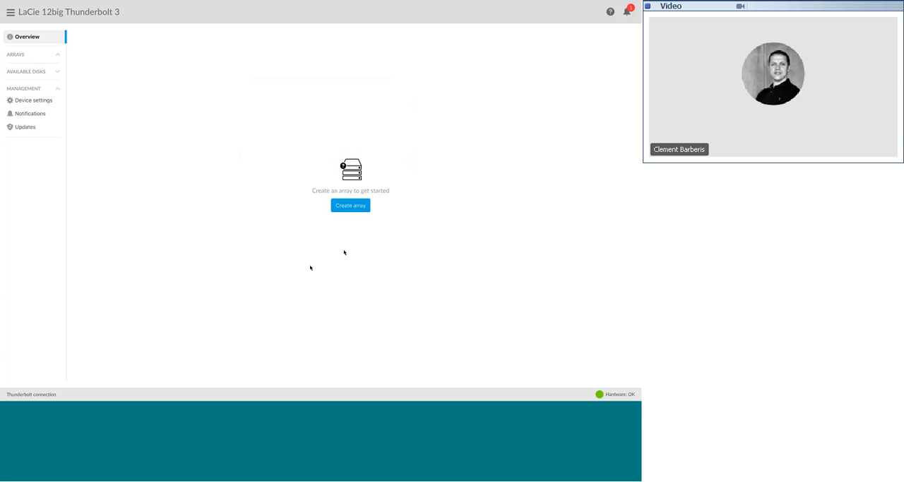
Start creating a new array with the Custom RAID setup, ignoring the unreadable-disk alerts
click(351, 206)
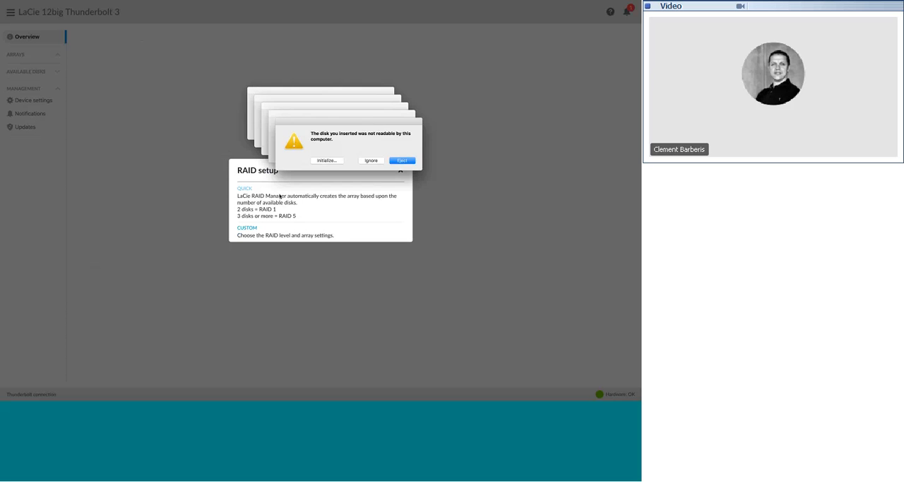
click(371, 160)
click(364, 152)
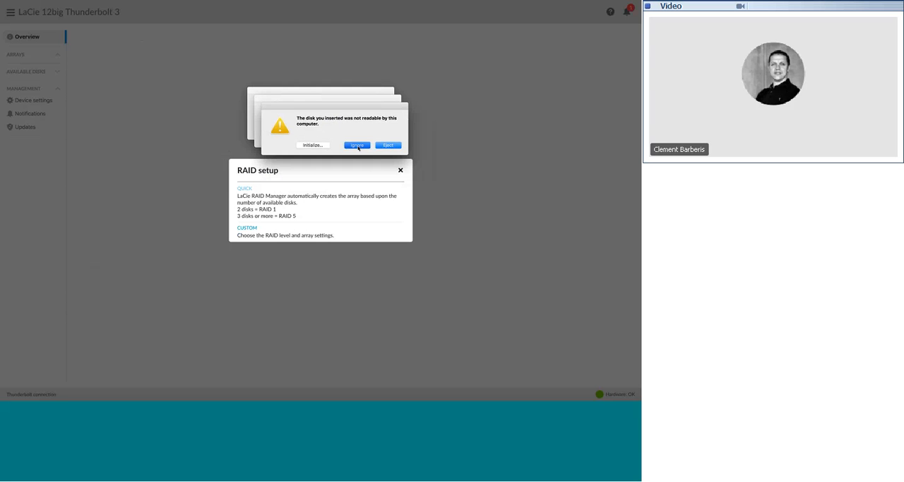
click(357, 146)
click(349, 137)
click(343, 130)
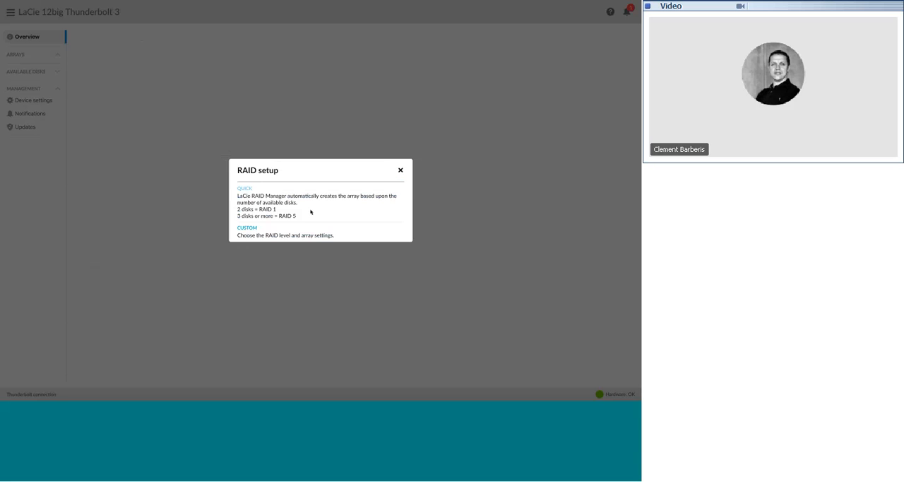
click(255, 230)
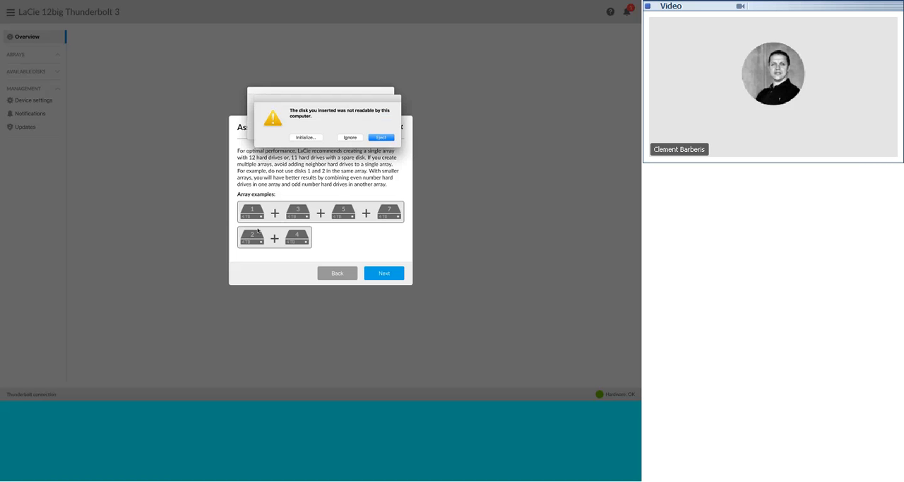
click(349, 137)
click(346, 132)
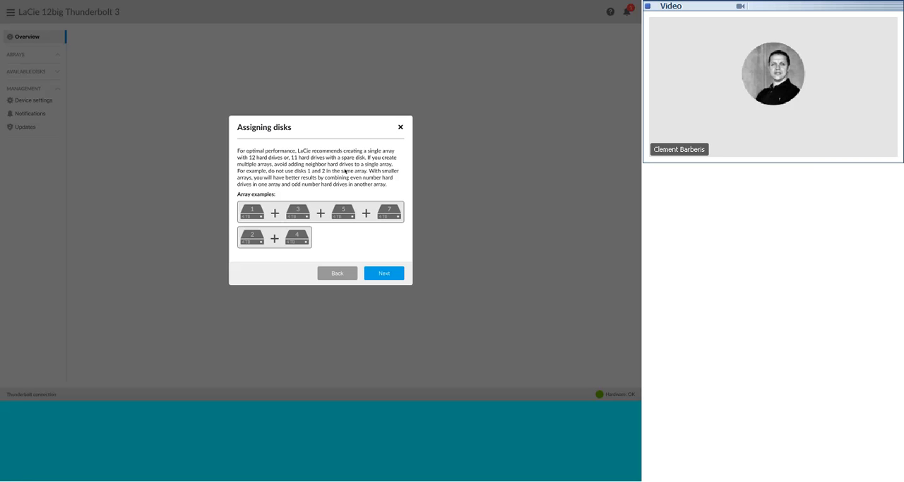
Assign hard drives 1, 3, 5, 7, 9 and 11 to the new array and set its level to RAID 5
click(384, 274)
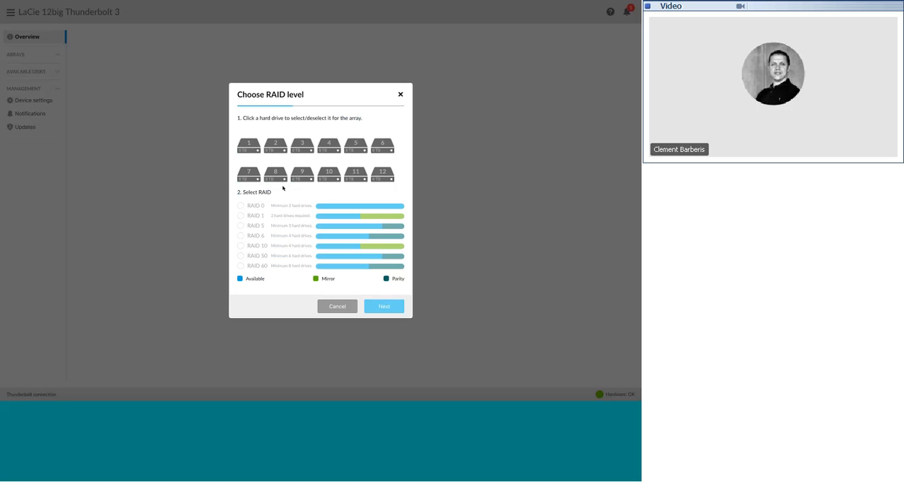
click(249, 144)
click(304, 148)
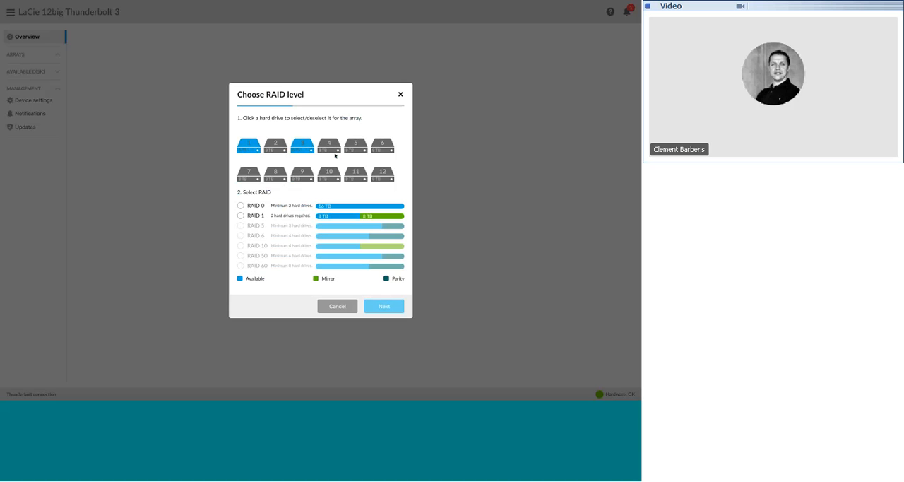
click(354, 144)
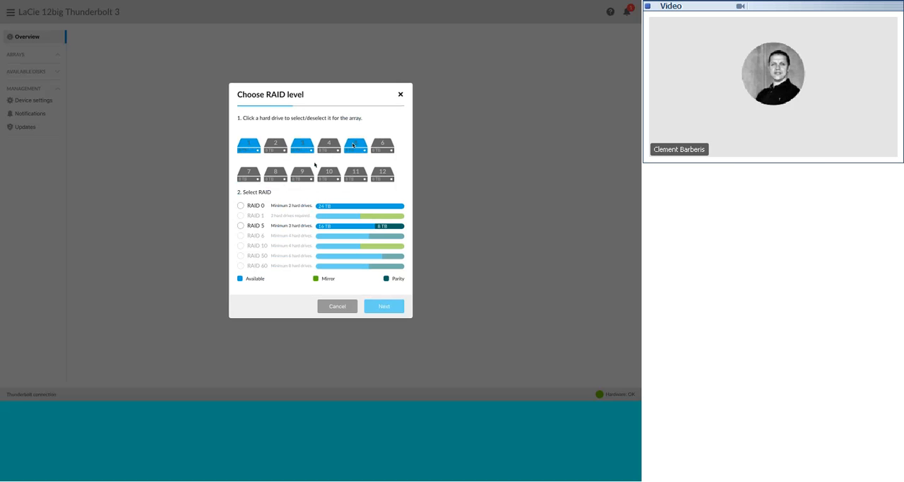
click(248, 174)
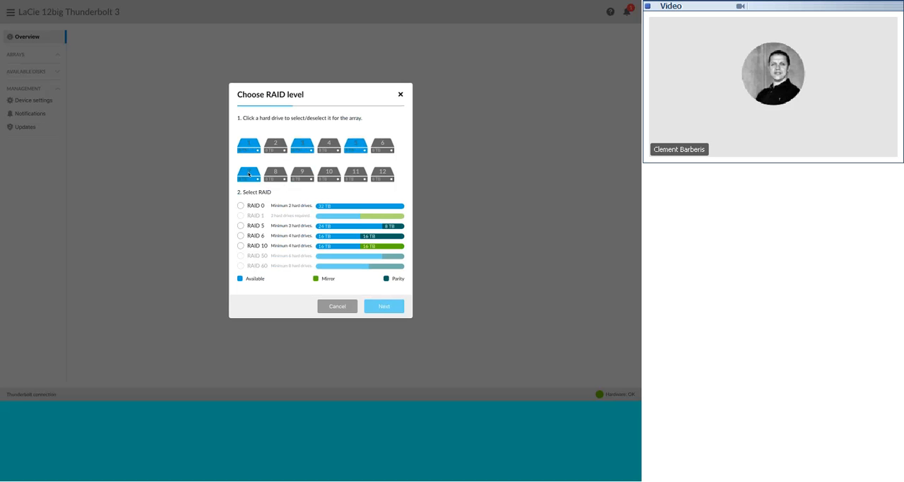
click(300, 175)
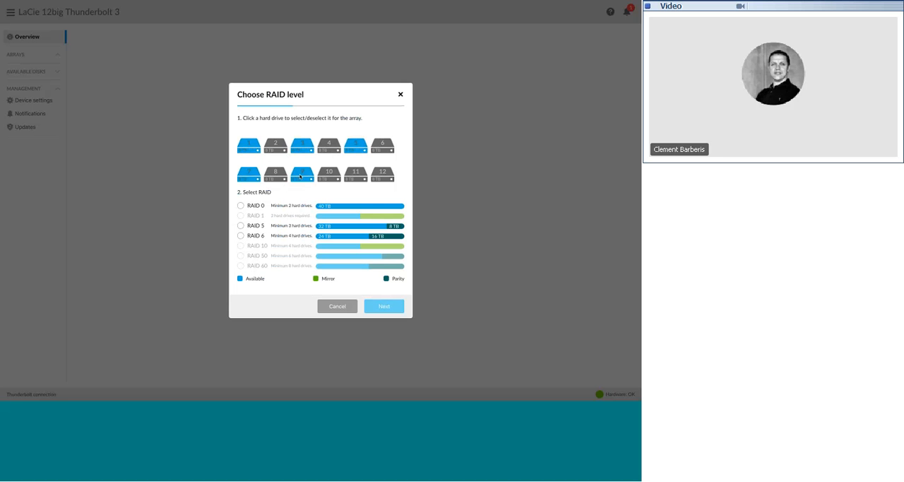
click(353, 175)
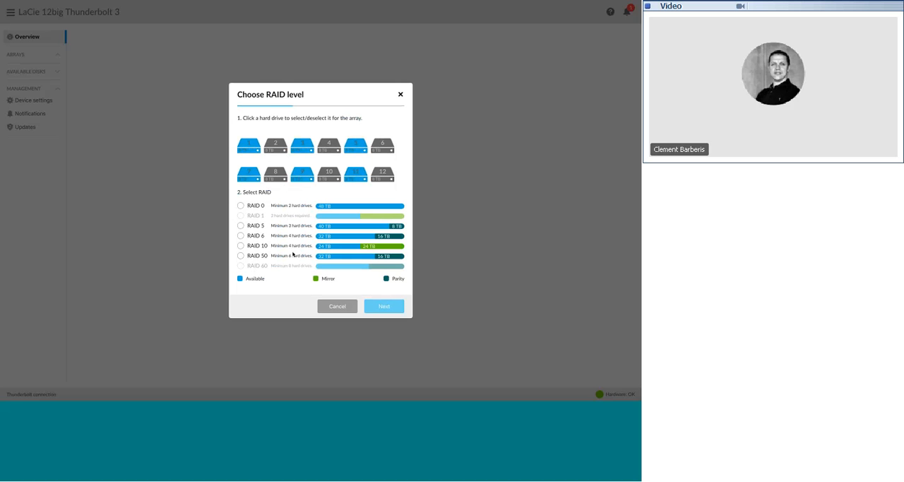
click(240, 226)
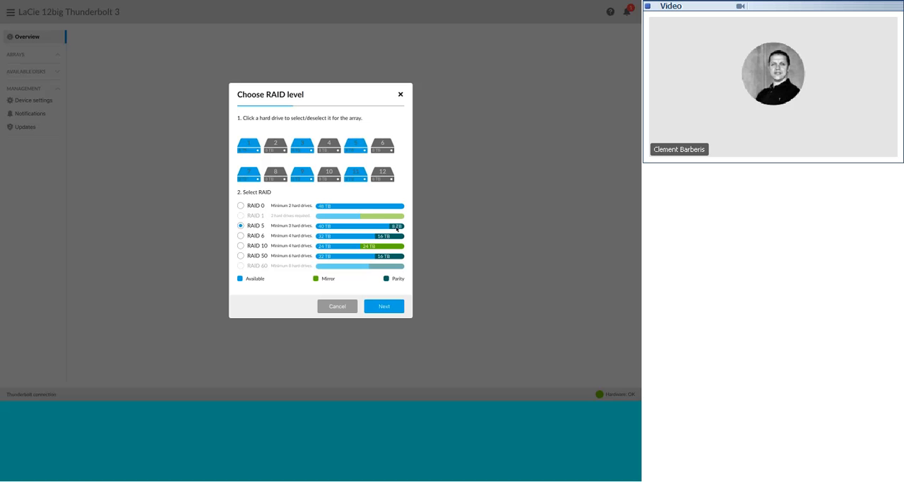
click(384, 310)
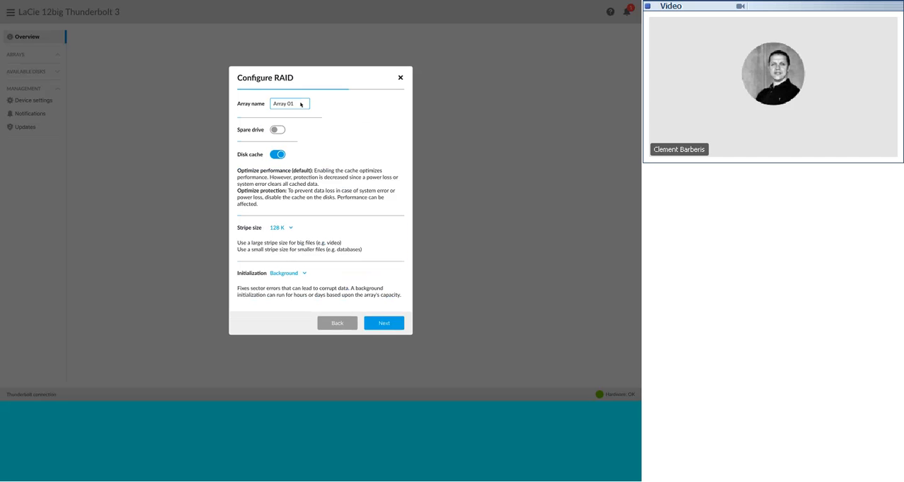
Replace the new array's default name with "RAID 5"
key(BackSpace)
key(BackSpace)
key(BackSpace)
key(BackSpace)
key(BackSpace)
key(BackSpace)
key(BackSpace)
key(BackSpace)
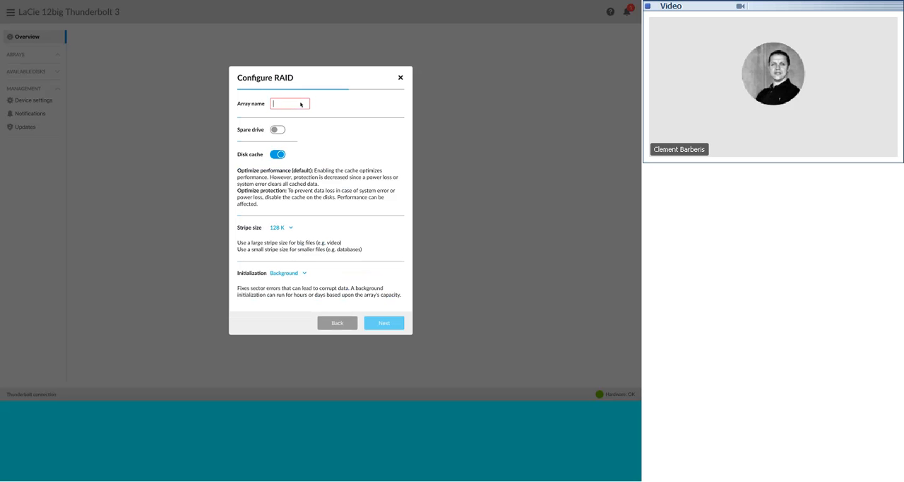
text(RAID 6)
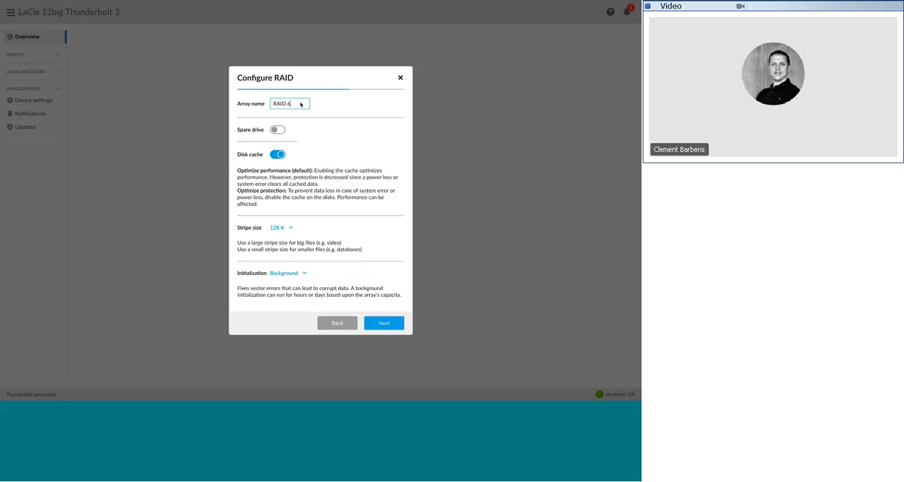
key(BackSpace)
key(BackSpace)
text(5)
Set the RAID 5 array's stripe size to 256 K and its initialization to Fast
click(290, 228)
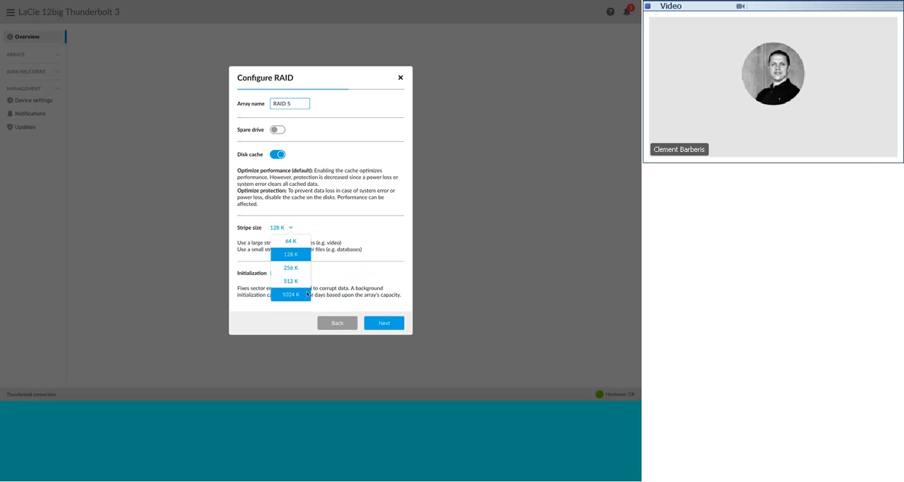
click(299, 268)
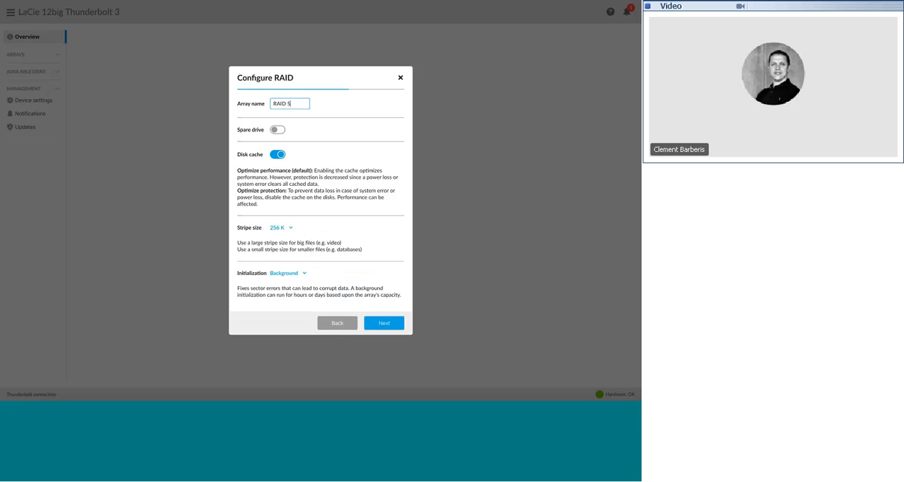
click(303, 274)
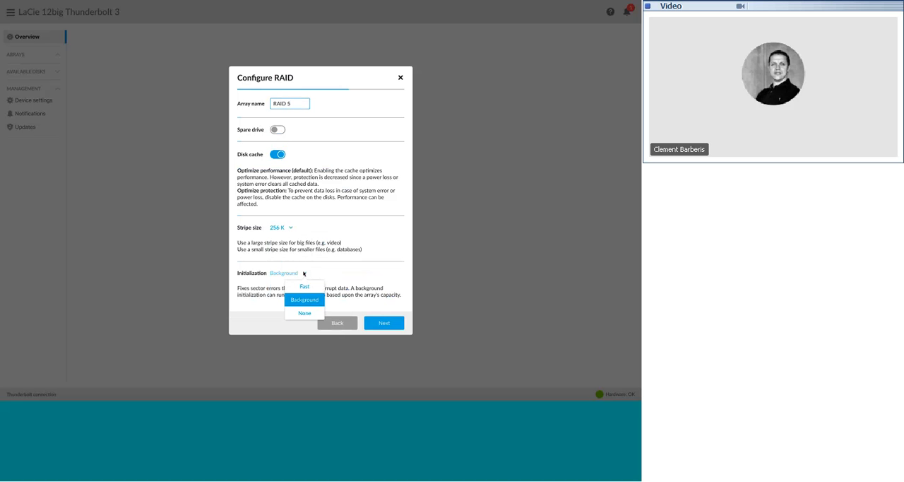
click(305, 286)
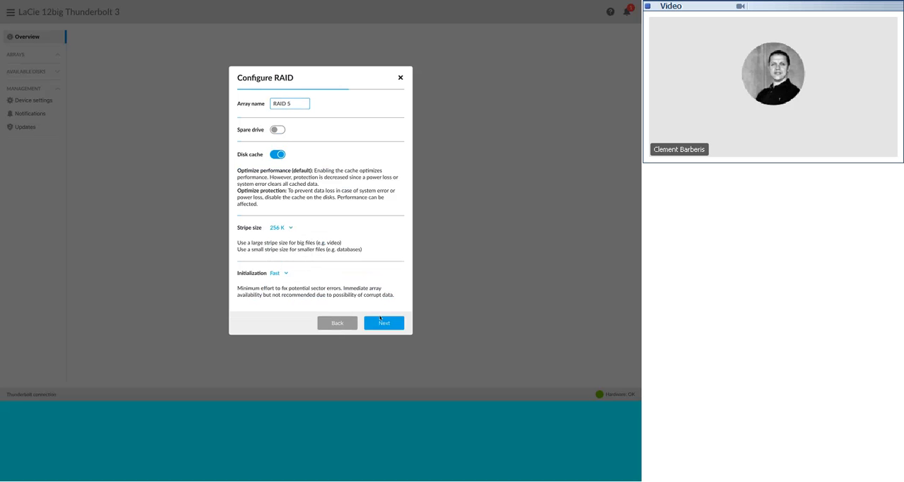
Finish creating the RAID 5 array from its summary and ignore the unreadable-disk alert
click(385, 322)
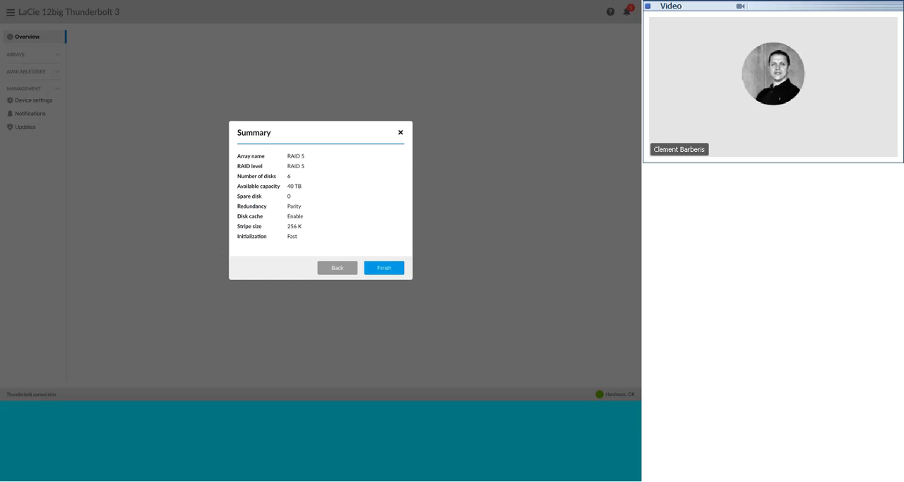
click(390, 270)
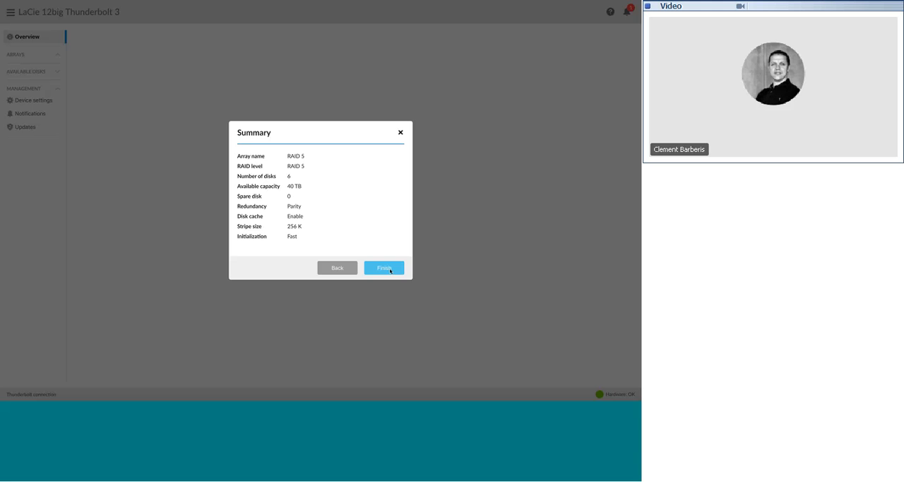
click(390, 270)
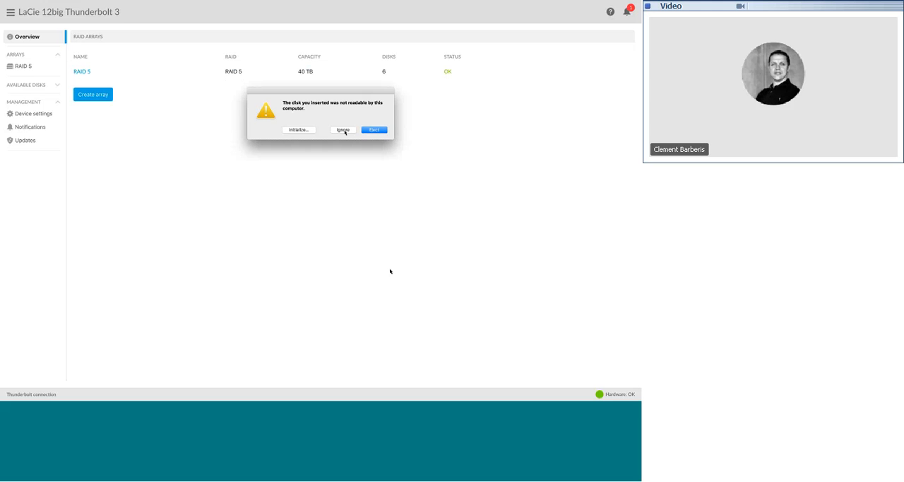
click(341, 129)
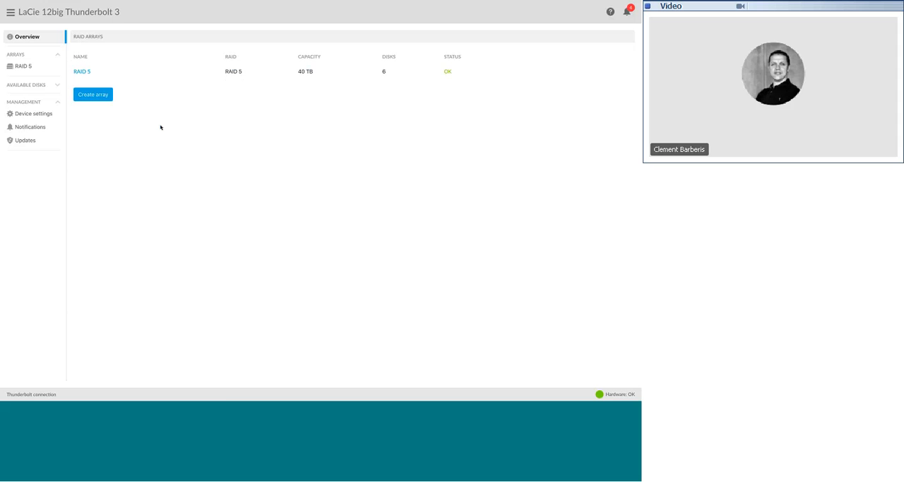
Start a second Custom array using hard drives 2, 4, 6, 8, 10 and 12 and set its level to RAID 6
click(103, 96)
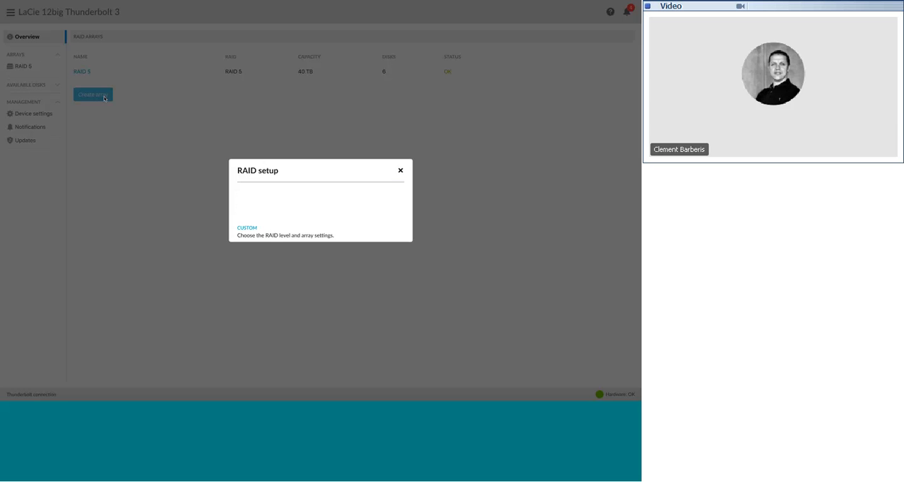
click(246, 229)
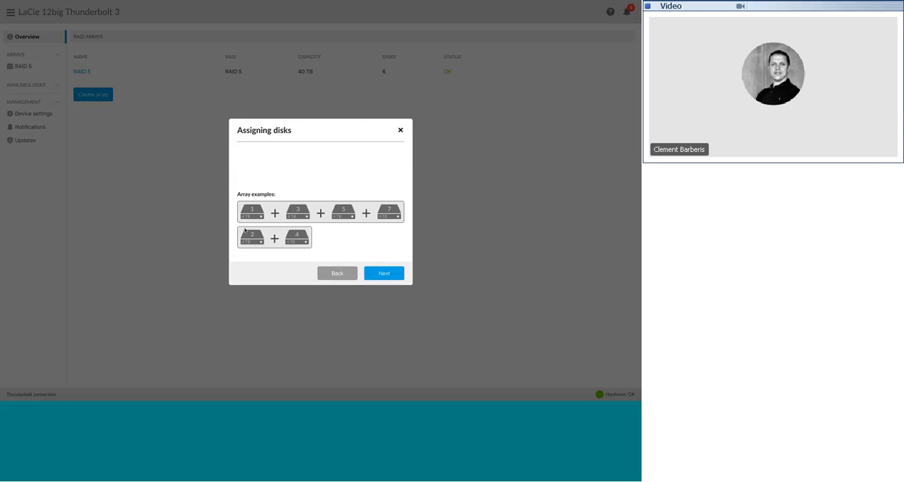
click(375, 270)
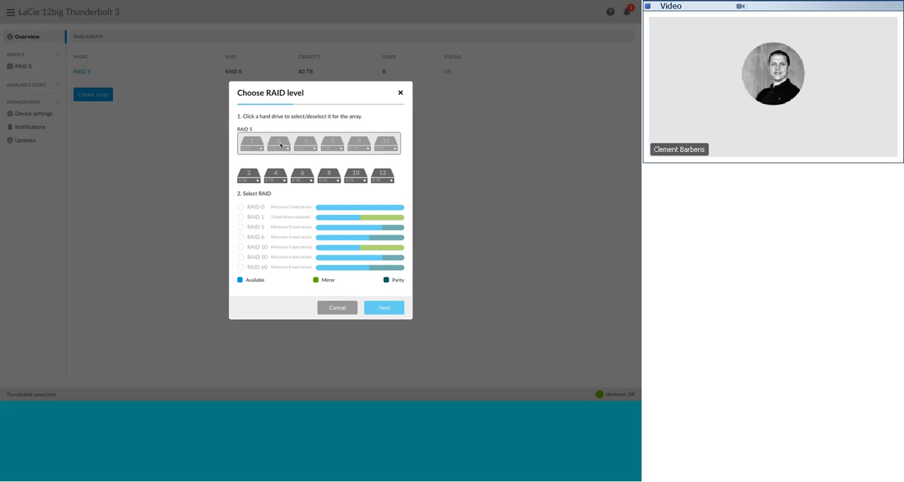
click(250, 180)
click(274, 181)
click(308, 181)
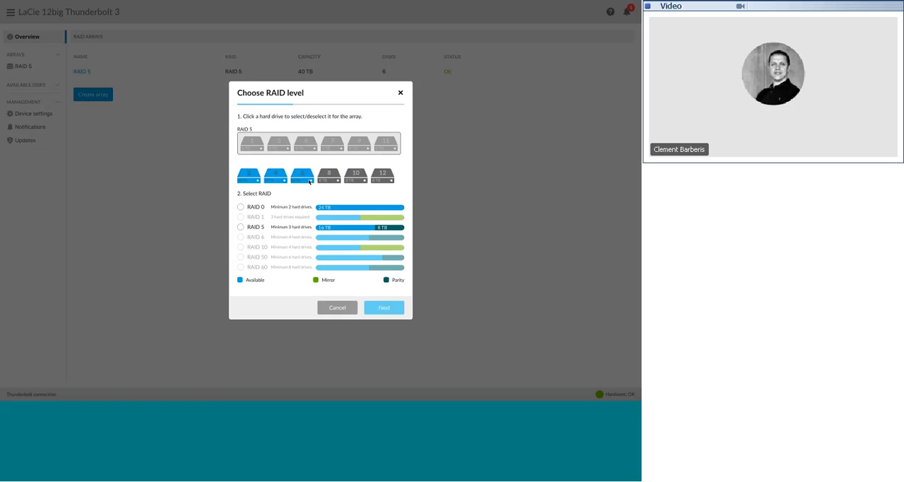
click(328, 181)
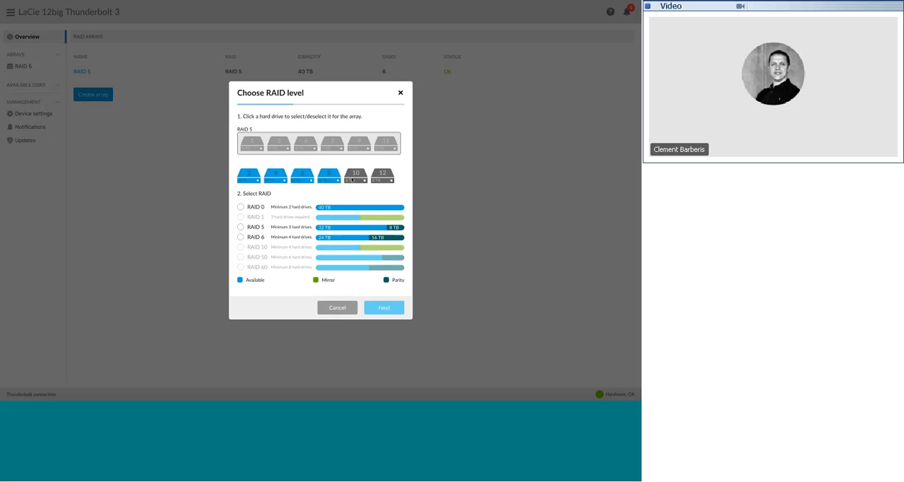
click(352, 179)
click(378, 178)
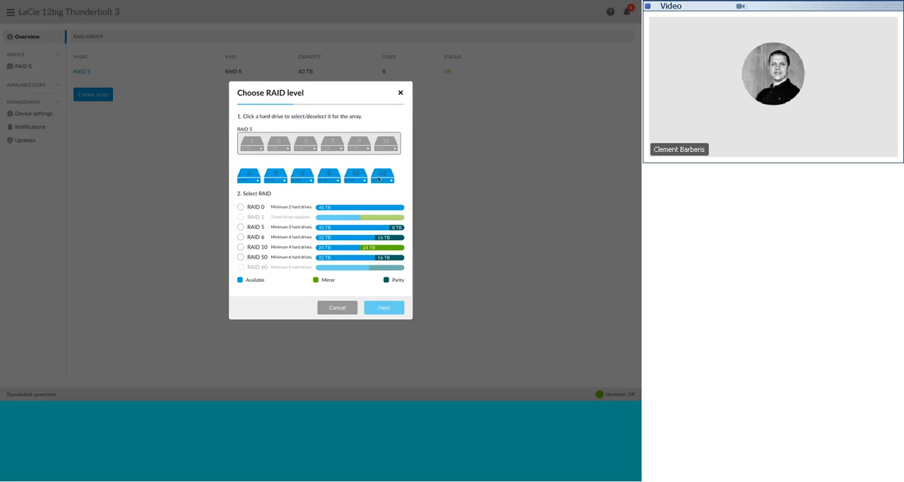
click(241, 238)
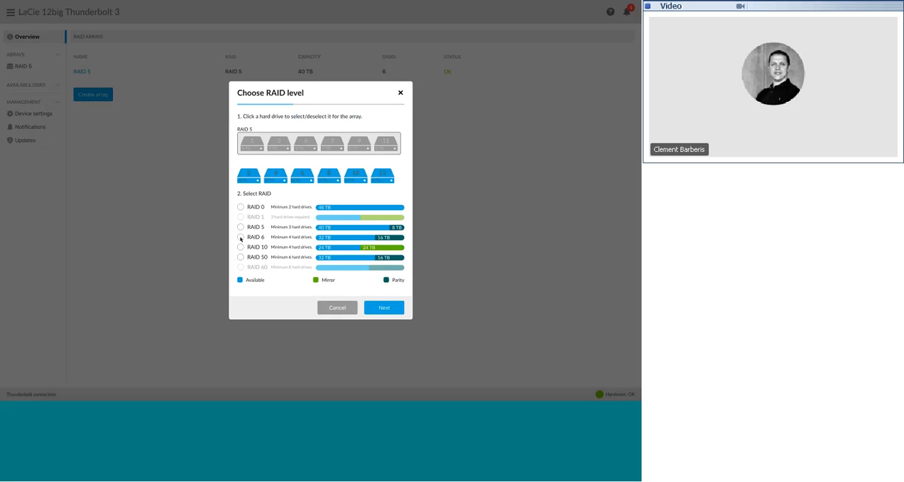
click(240, 238)
click(387, 308)
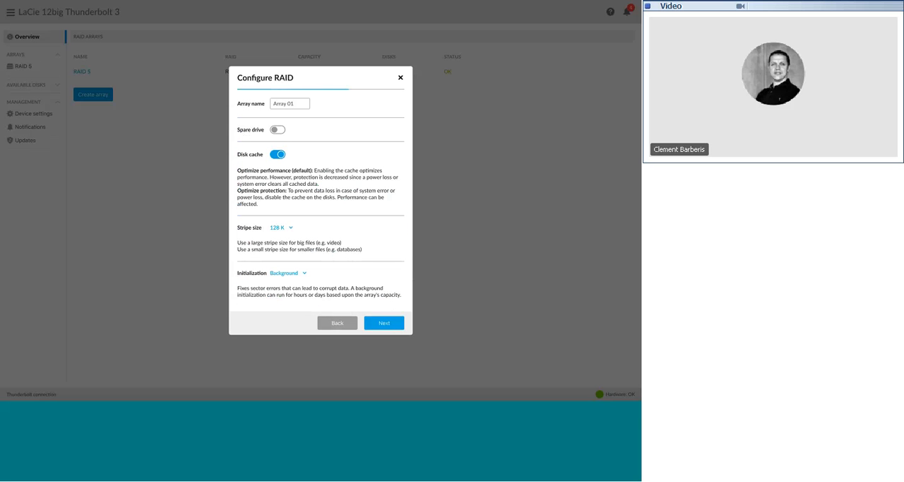
Name the second array "RAID 6" and set its initialization to Fast
triple_click(275, 103)
text(RAID 6)
click(305, 272)
click(303, 286)
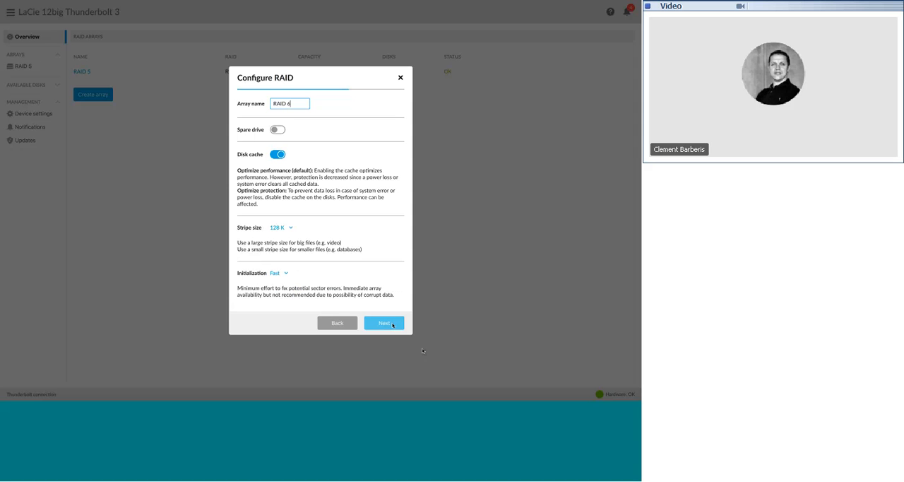
Finish creating the RAID 6 array from its summary and ignore the unreadable-disk alert
click(393, 324)
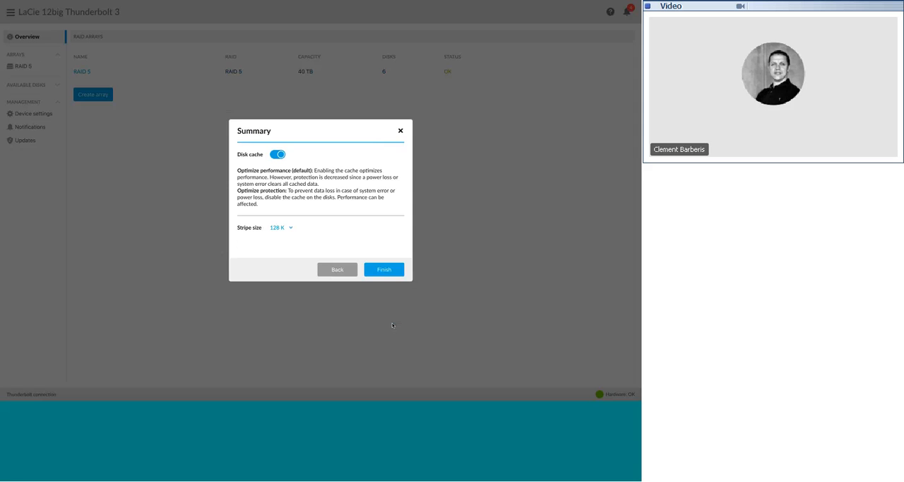
click(385, 271)
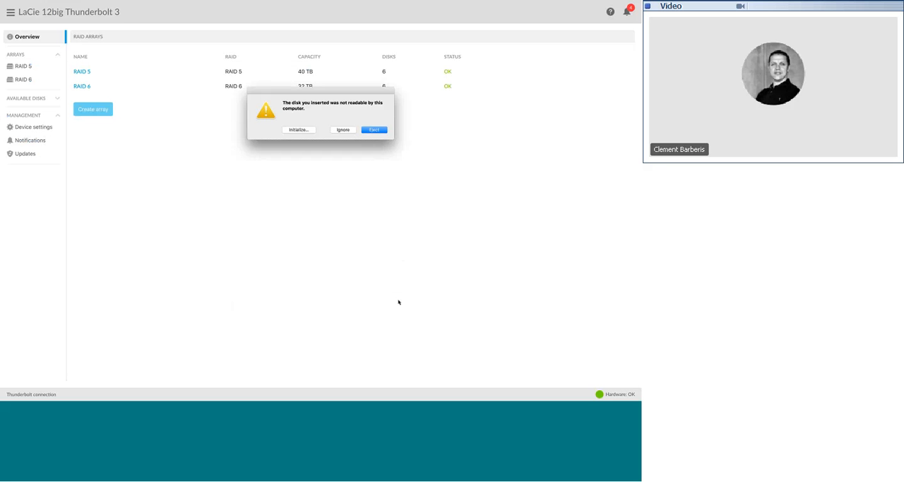
click(342, 129)
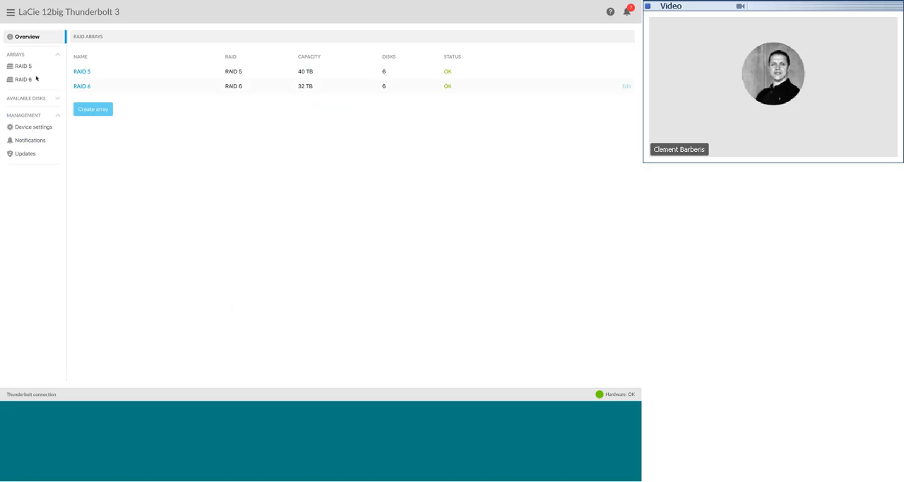
Set the Rebuild CPU level to High in the device's performance settings
click(26, 128)
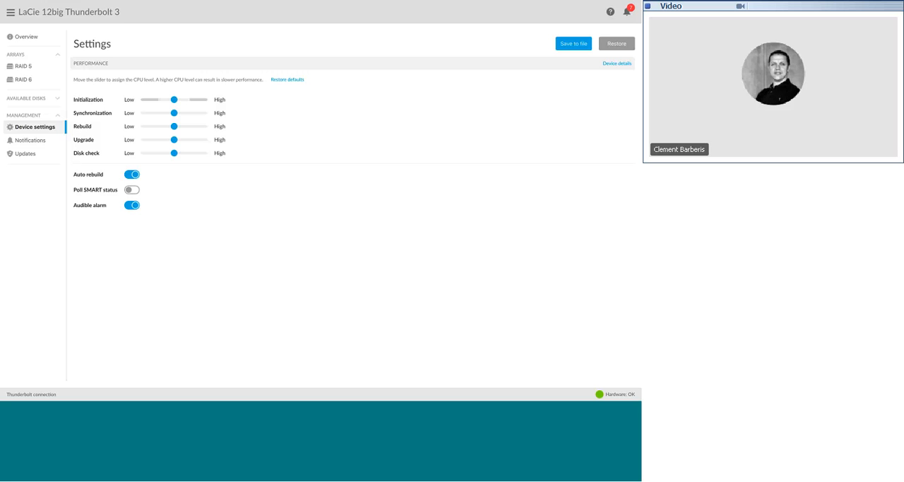
drag(173, 126, 214, 132)
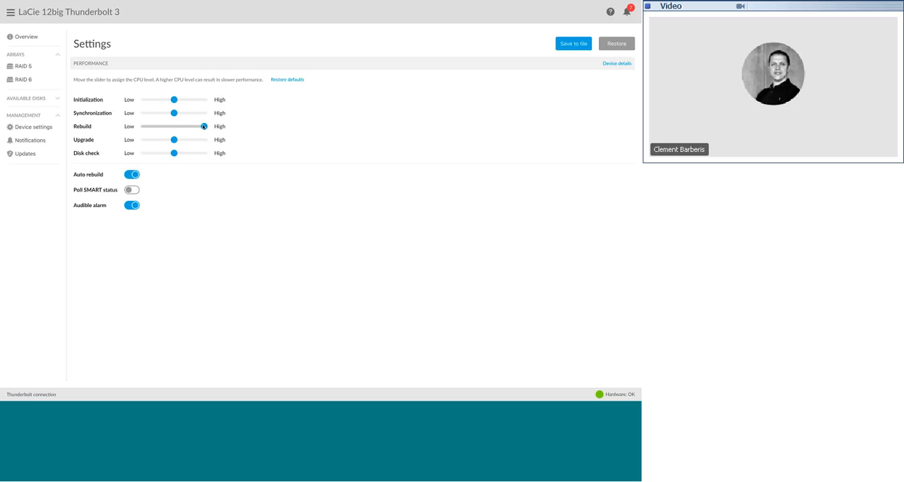
drag(204, 126, 143, 125)
drag(146, 128, 220, 137)
Exclude warnings from the content of the device's email notifications, keeping notifications enabled and errors included
click(31, 141)
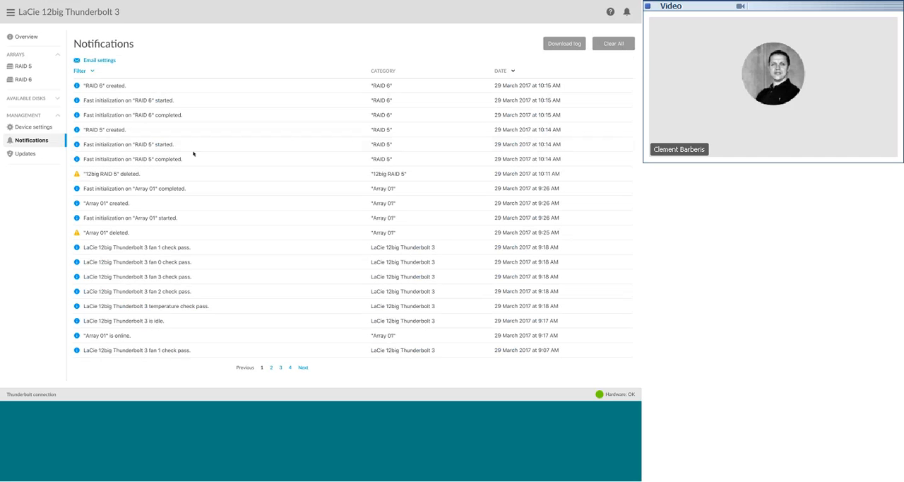
click(111, 62)
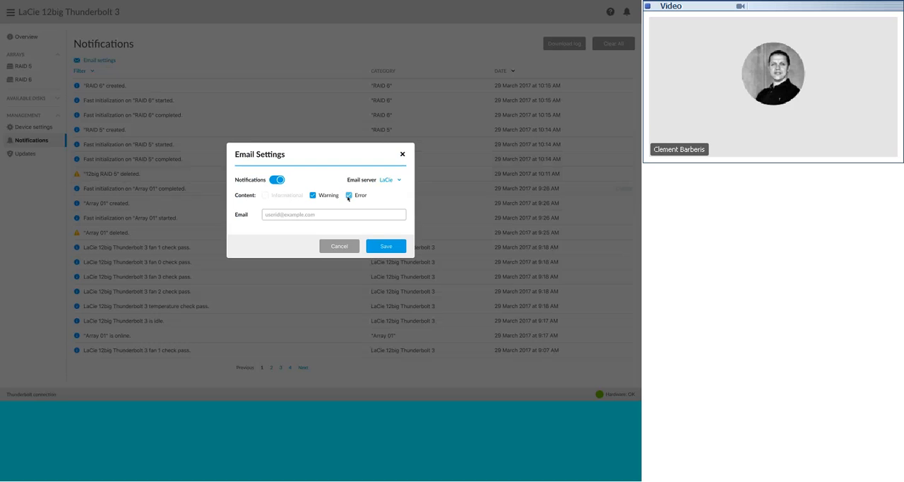
click(278, 181)
click(276, 180)
click(312, 194)
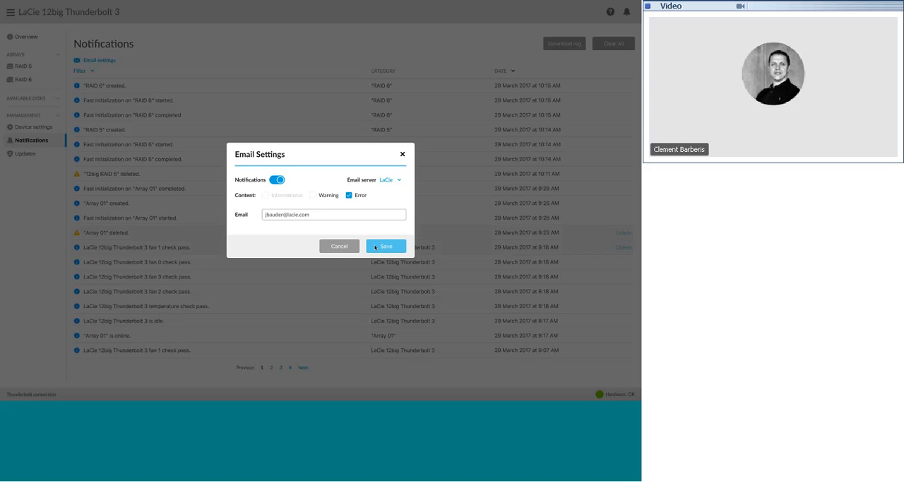
Enter the recipient's email address for the notifications and save the email settings
click(375, 247)
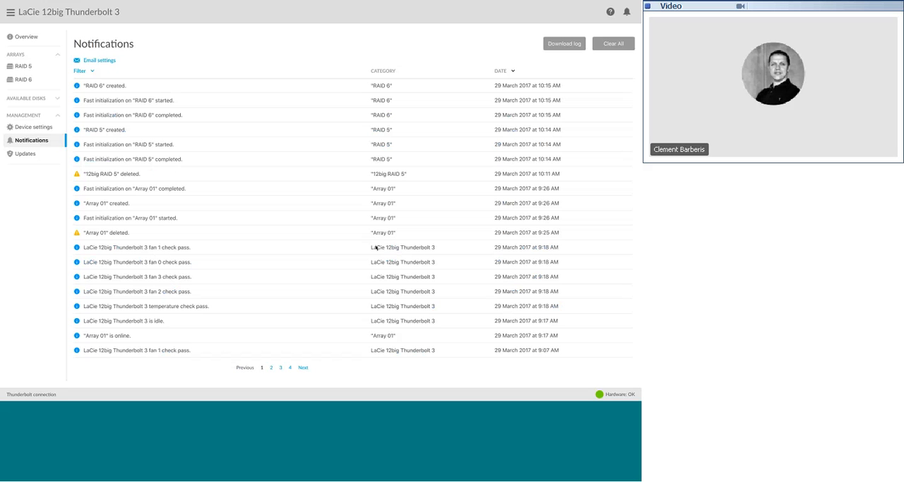
Run a check for RAID Manager software and firmware updates
mouse_move(376, 263)
click(21, 154)
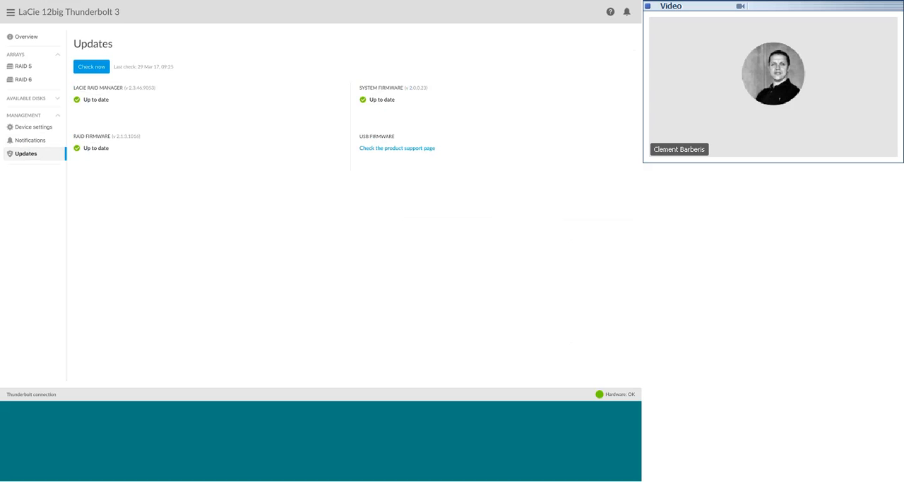
click(98, 67)
Examine the disks of the RAID 5 array and return to the arrays overview
click(22, 66)
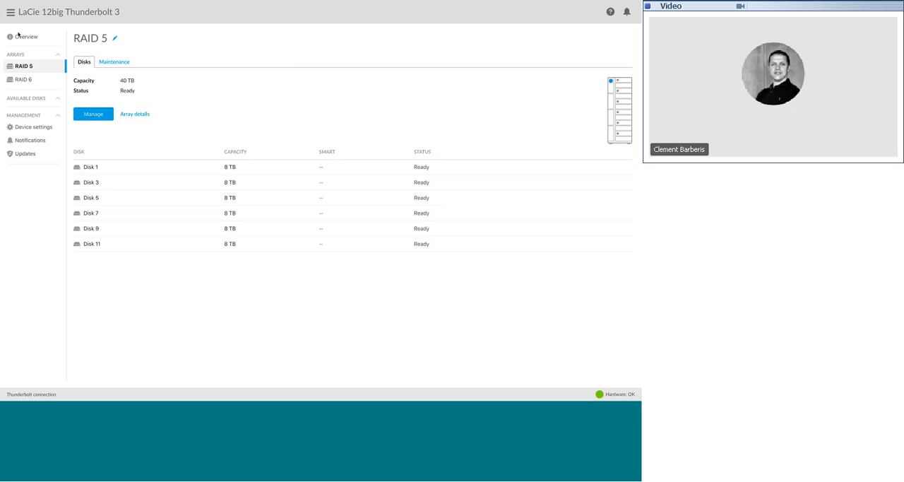
click(18, 36)
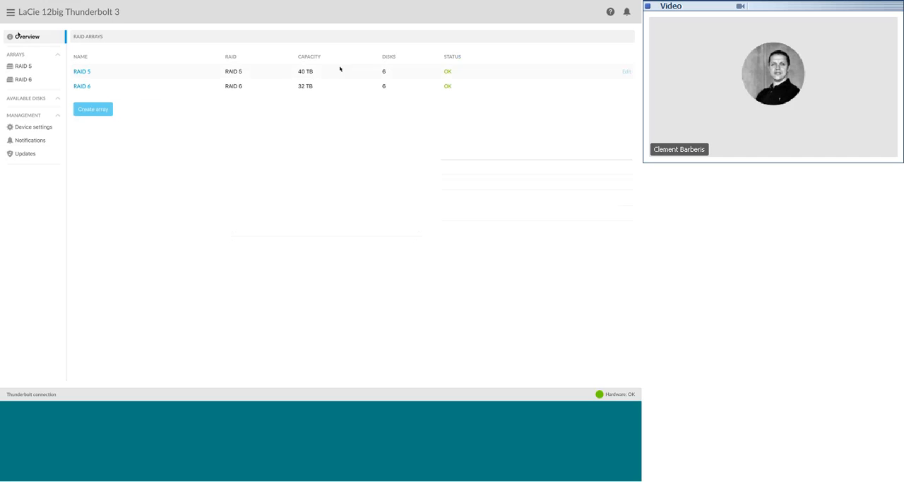
Take the RAID Manager window out of full-screen mode
mouse_move(371, 2)
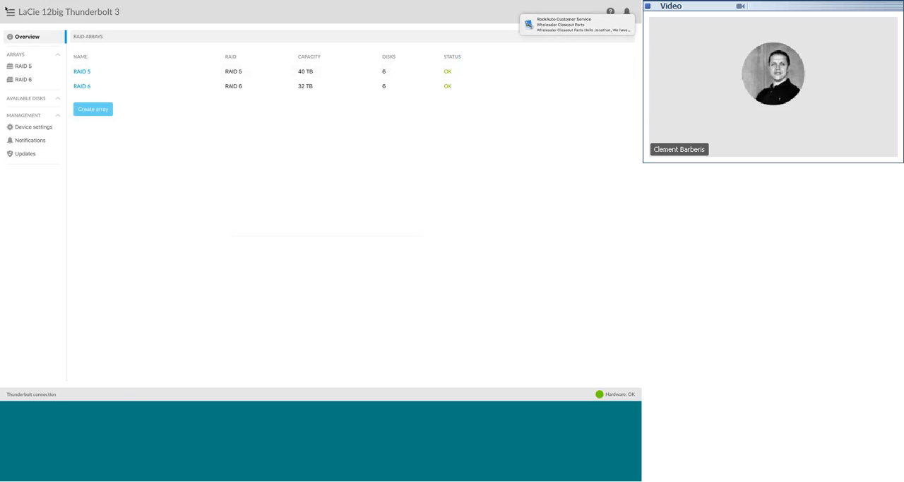
mouse_move(19, 10)
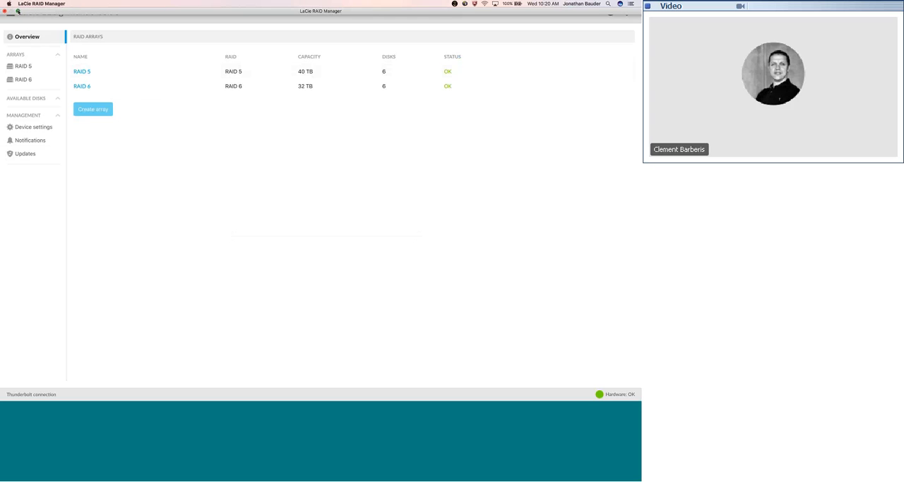
click(18, 11)
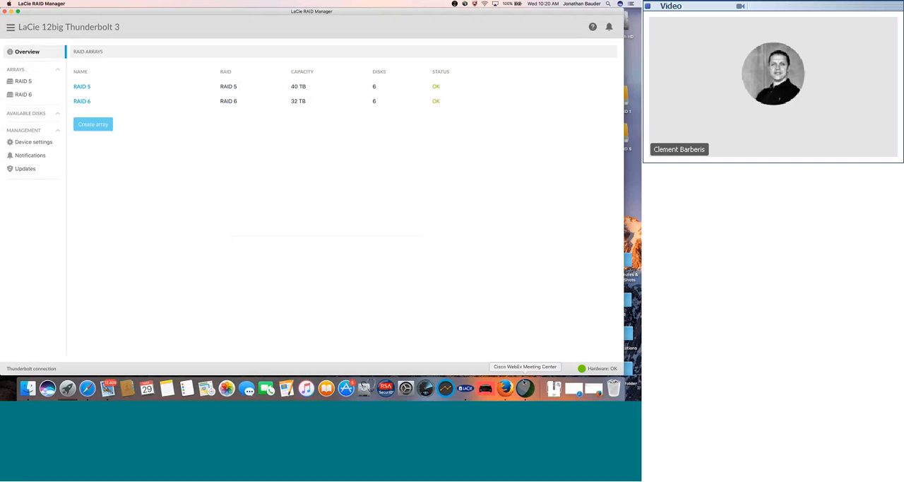
Bring the WebEx meeting application forward, return to LaCie RAID Manager and view the device settings
click(524, 383)
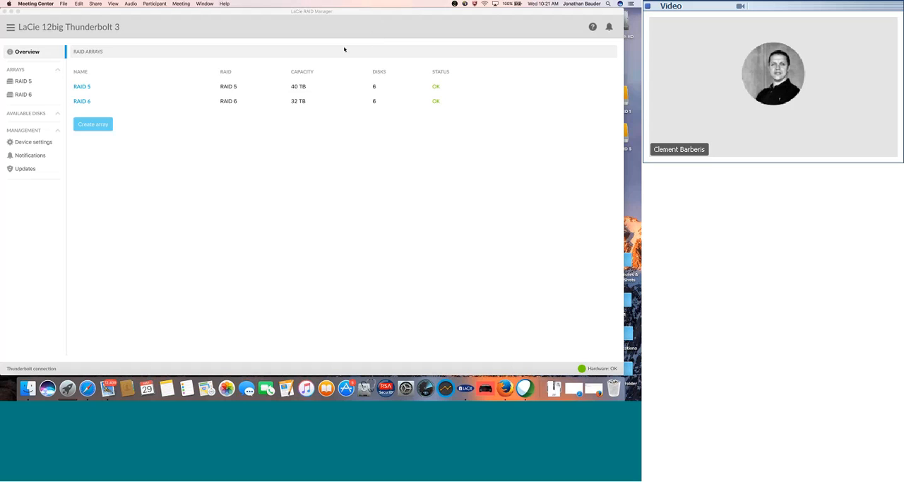
click(76, 142)
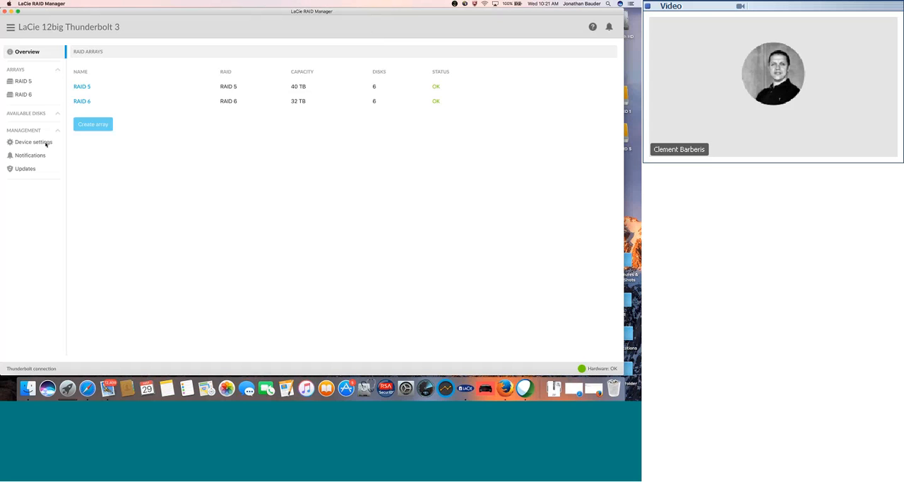
click(45, 143)
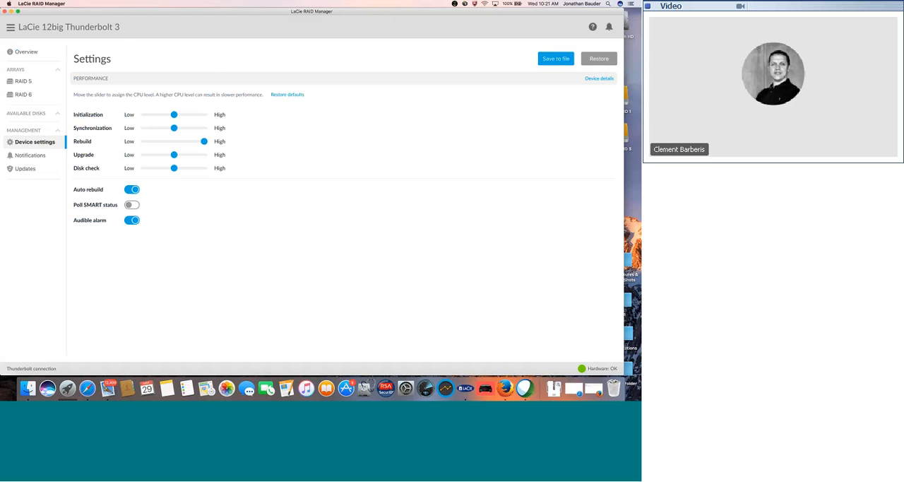
Examine the RAID 5 array's maintenance page and its array management options without changing the array
click(28, 84)
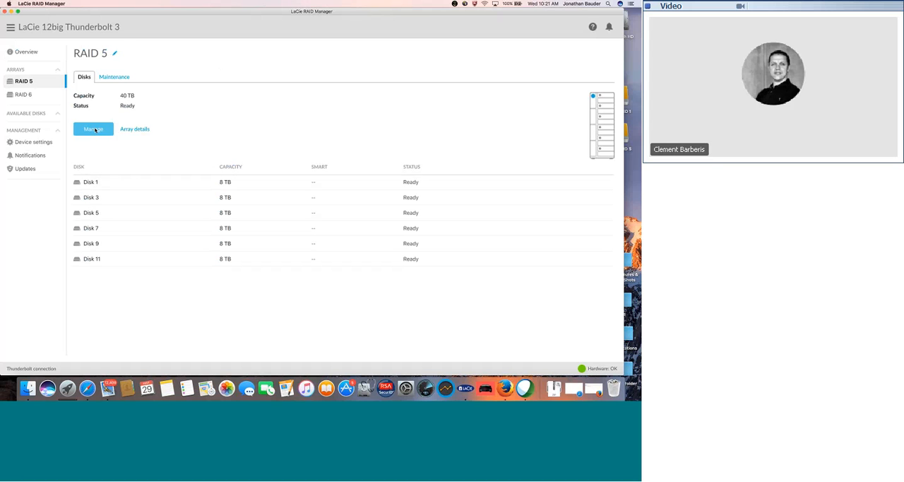
click(114, 77)
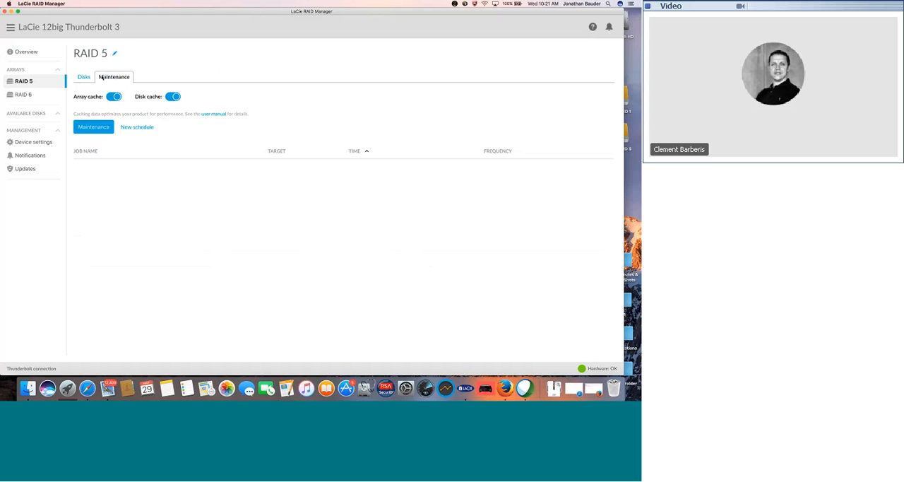
click(83, 78)
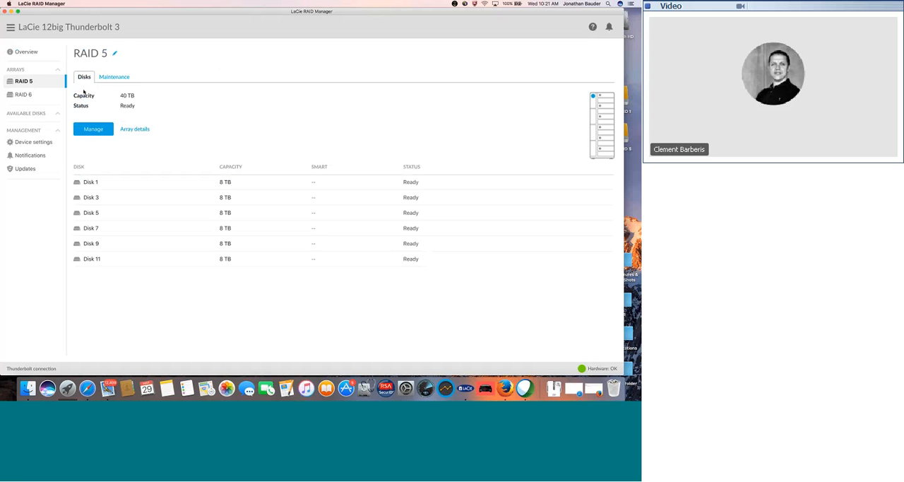
click(92, 129)
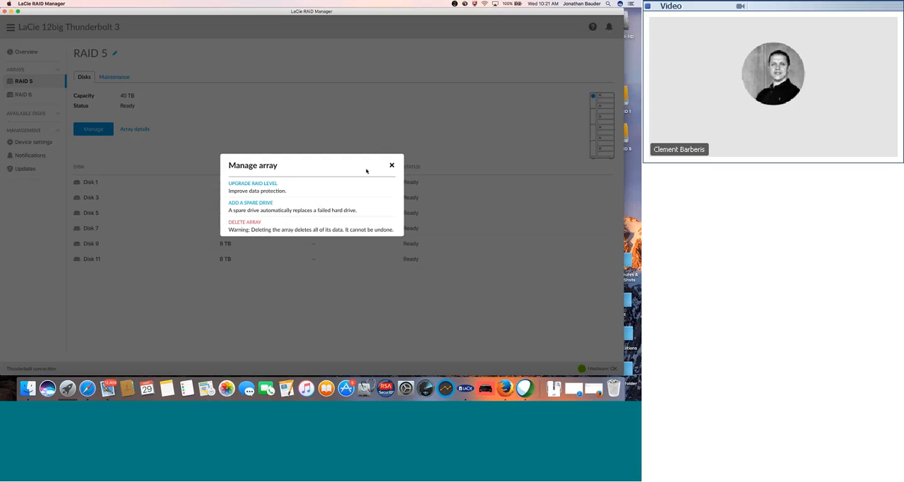
click(391, 166)
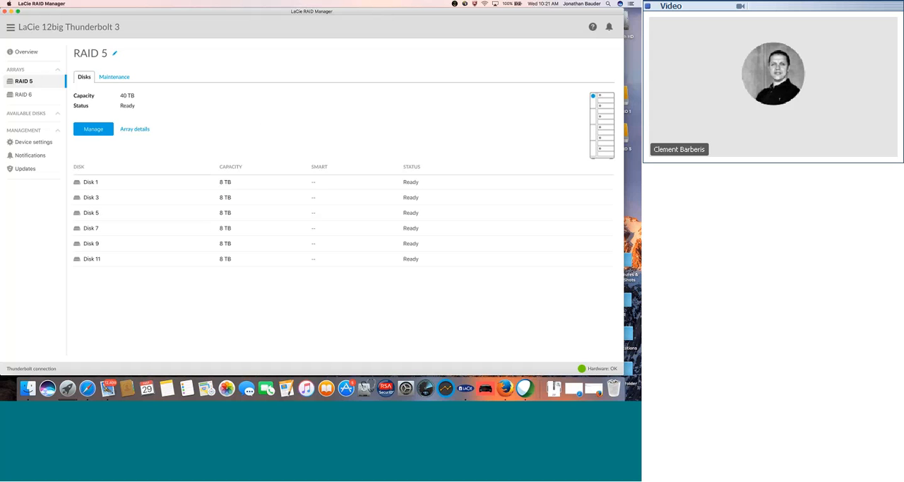
Raise the Initialization CPU level toward High in the device's performance settings
click(41, 143)
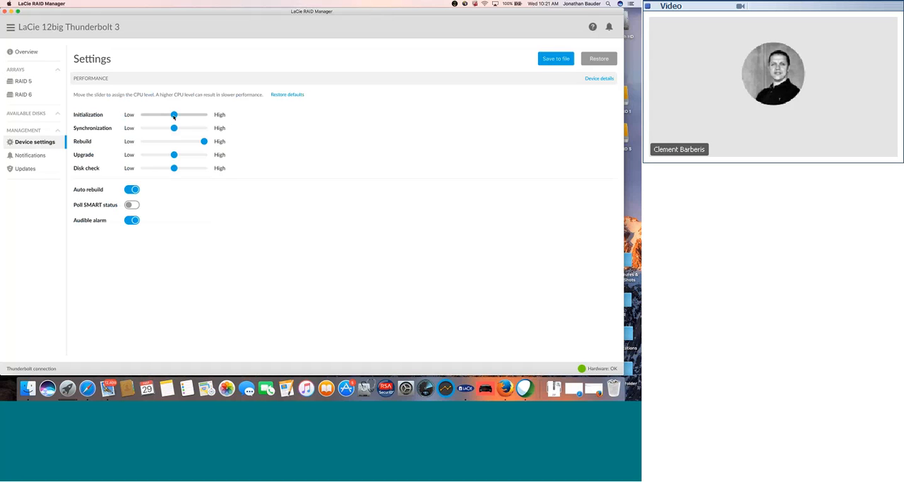
mouse_move(174, 115)
mouse_down()
mouse_move(138, 115)
mouse_move(192, 115)
mouse_move(175, 115)
mouse_up()
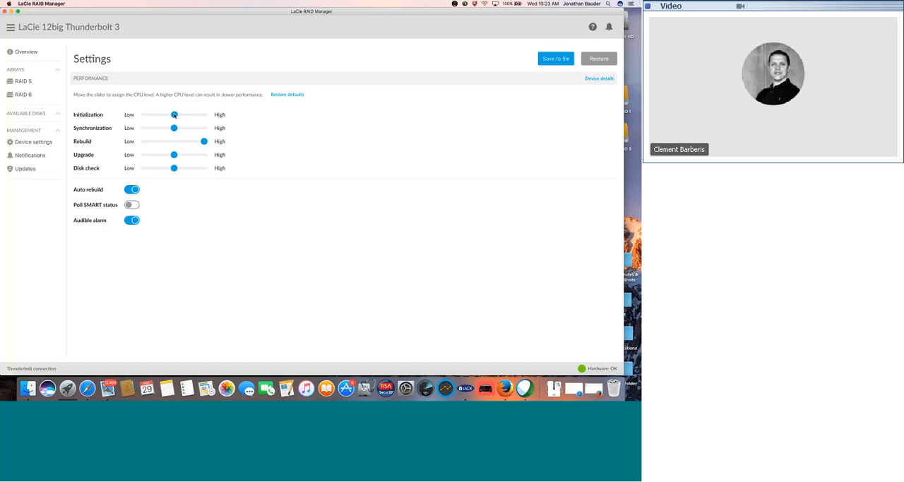
drag(175, 115, 190, 114)
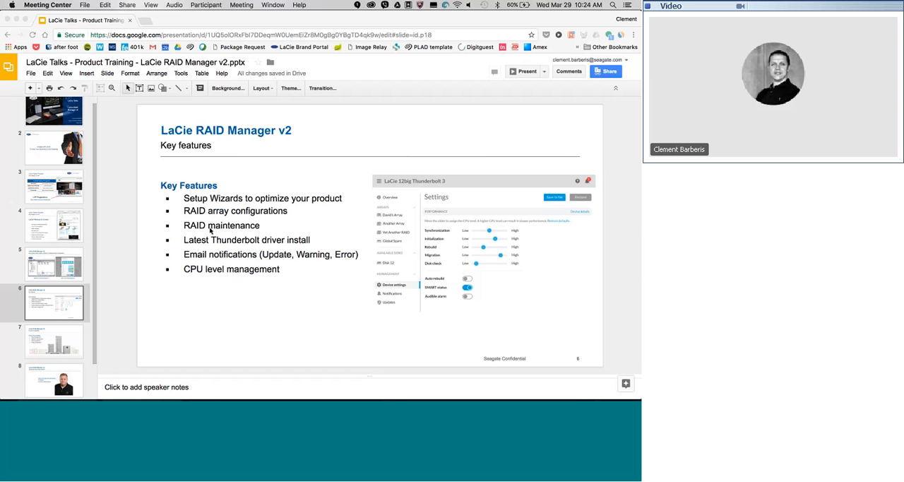
In the Google Slides presentation, show the Technical Product Demonstration slide and the closing LaCie Partner Program slide
scroll(57, 311, down, 1)
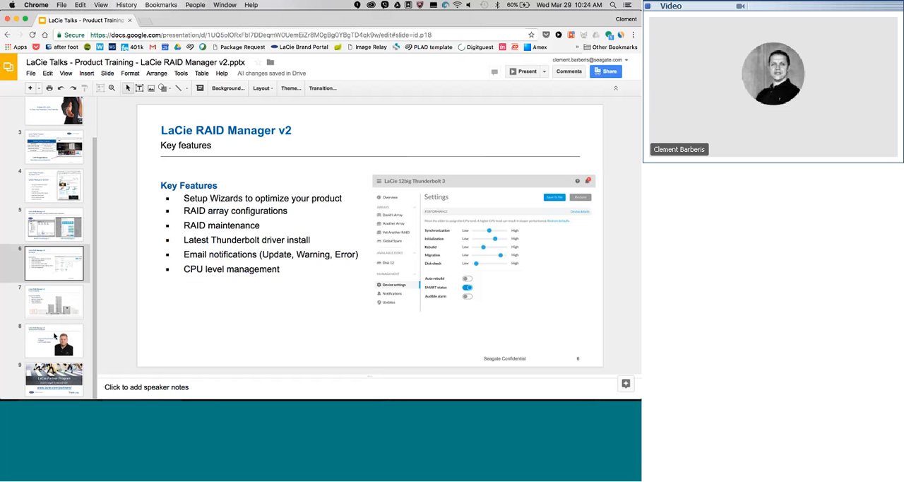
click(54, 337)
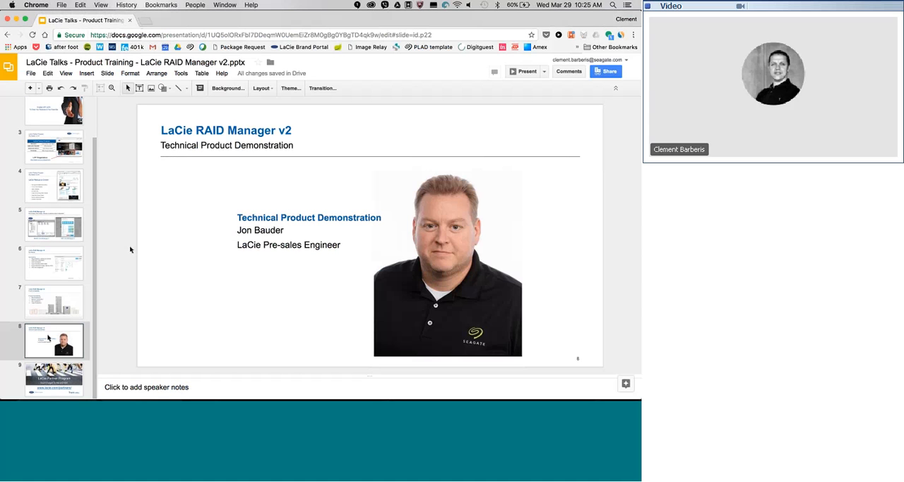
click(69, 368)
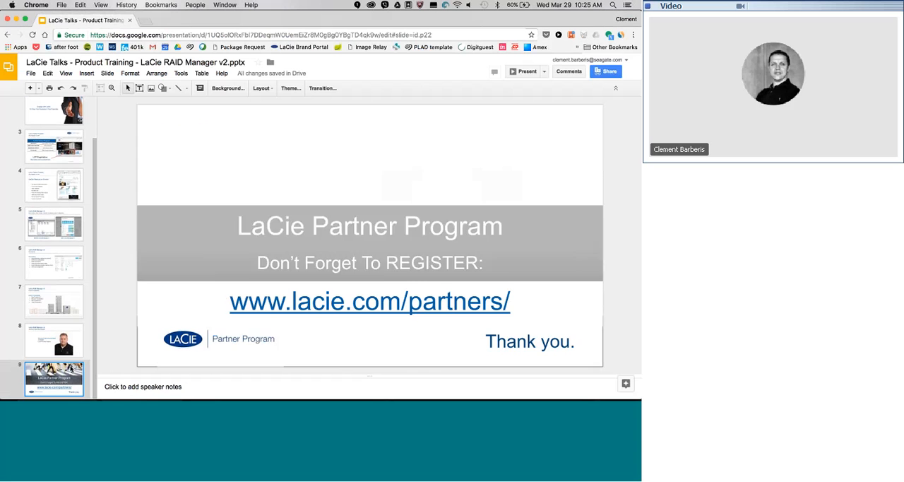